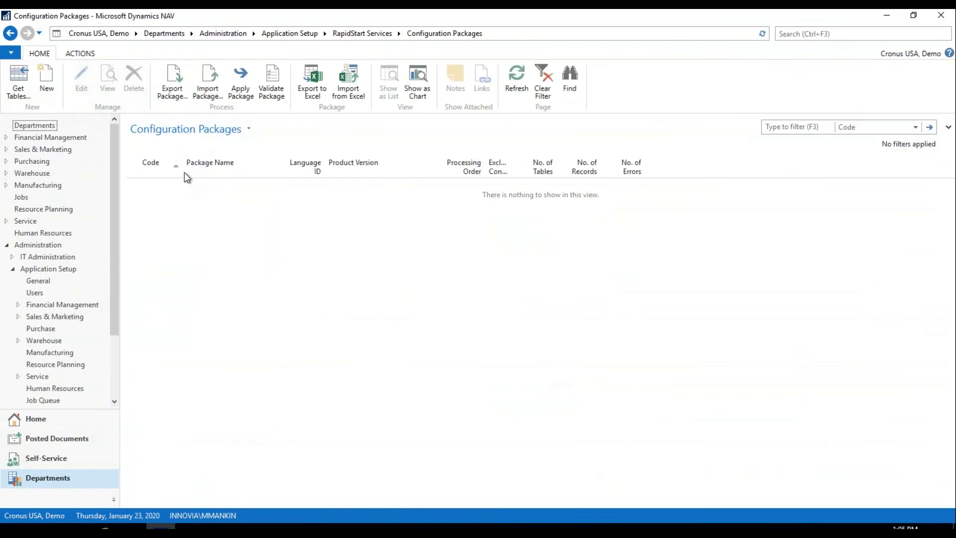
Create a configuration package with code TEMP and package name "Temp Package for Innovia".
left_click(46, 85)
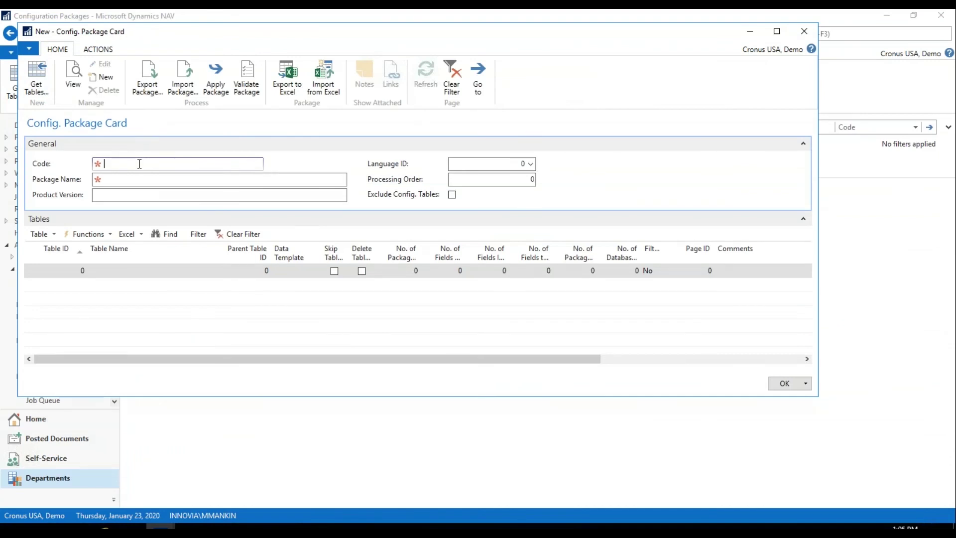
type("IN")
key("BackSpace")
key("BackSpace")
type("TEMP")
key("shift+Home")
left_click(105, 179)
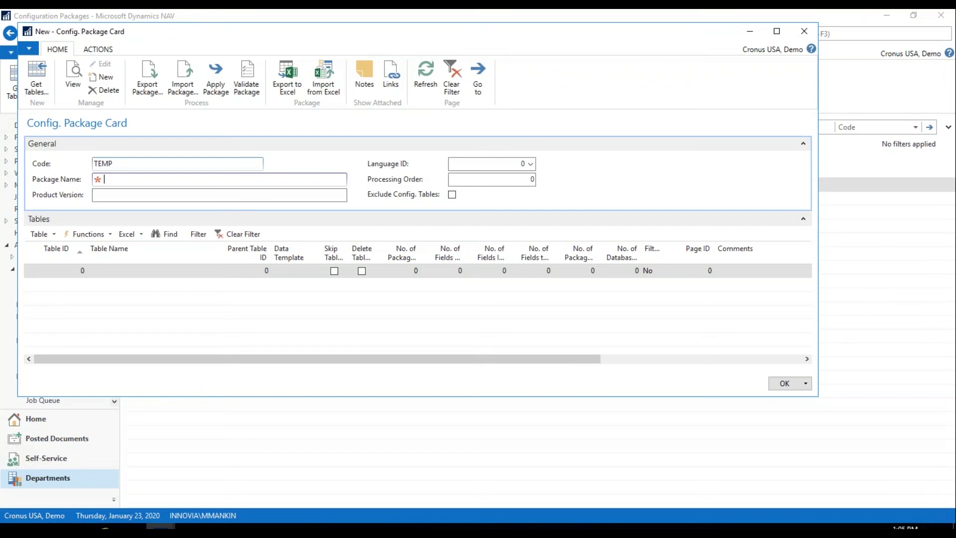
type("Temp Package for Innovia")
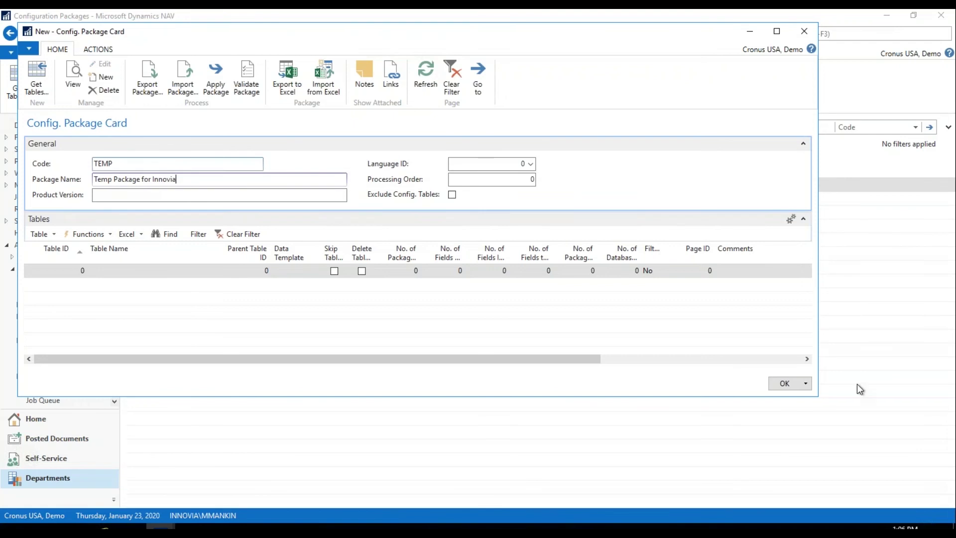
left_click(785, 383)
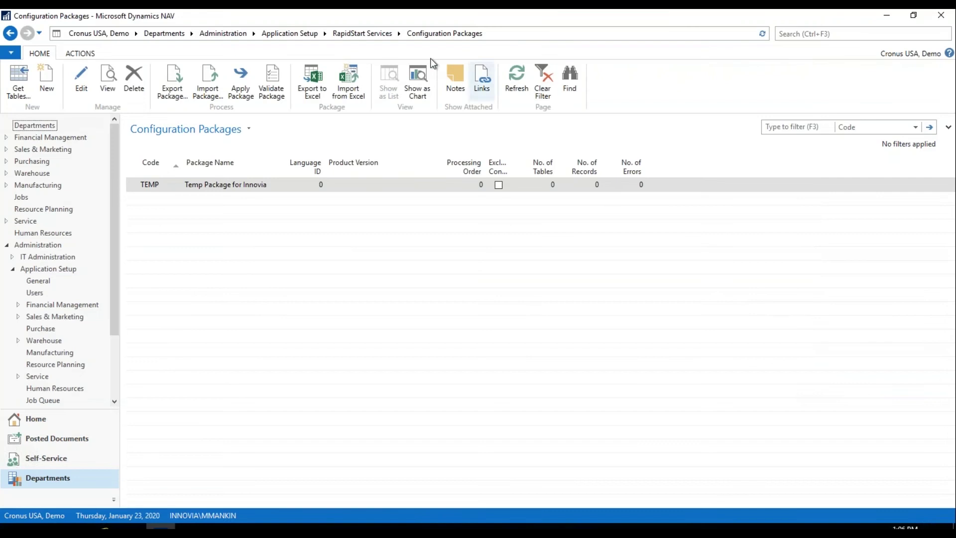
Open the RapidStart Configuration Worksheet and add a line of type Table with table ID 27.
left_click(375, 32)
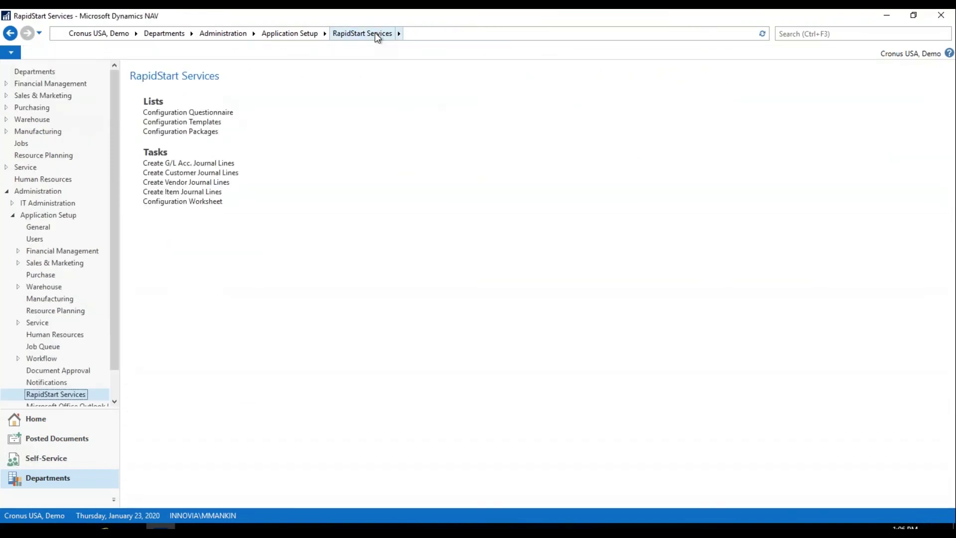
left_click(212, 203)
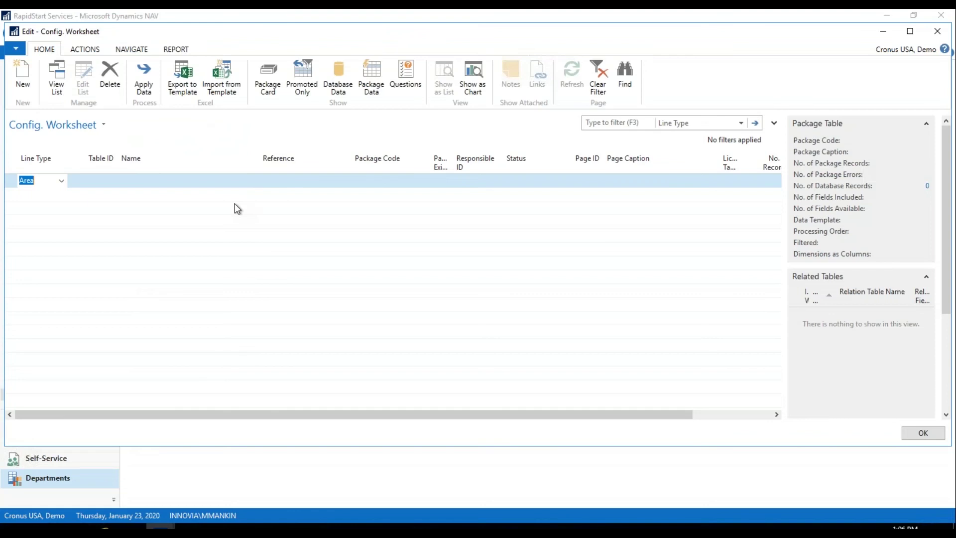
left_click(60, 179)
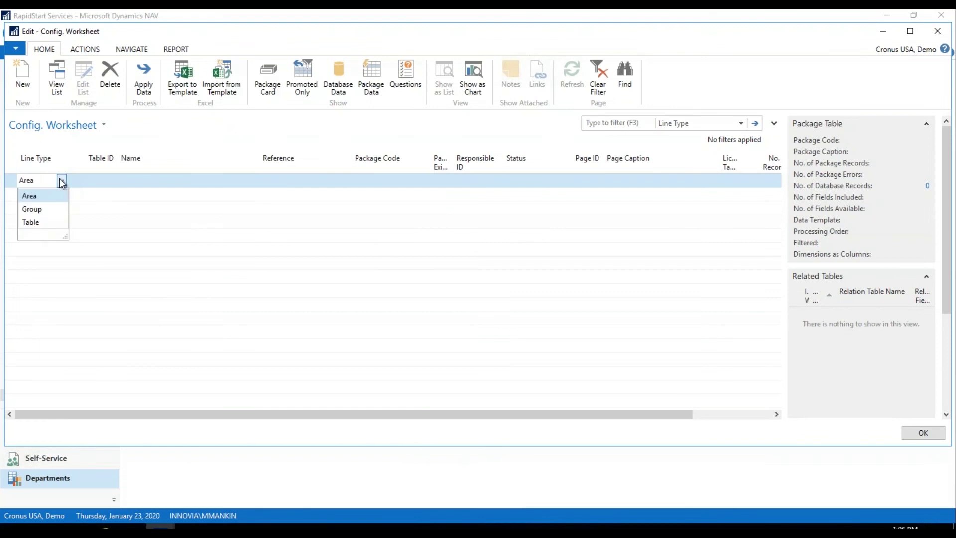
left_click(34, 222)
left_click(104, 181)
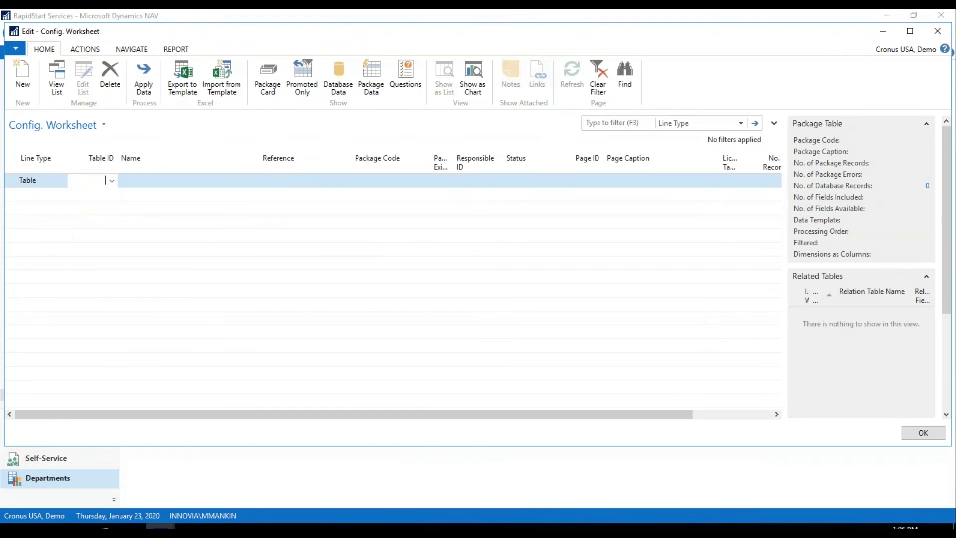
type("27")
key("Tab")
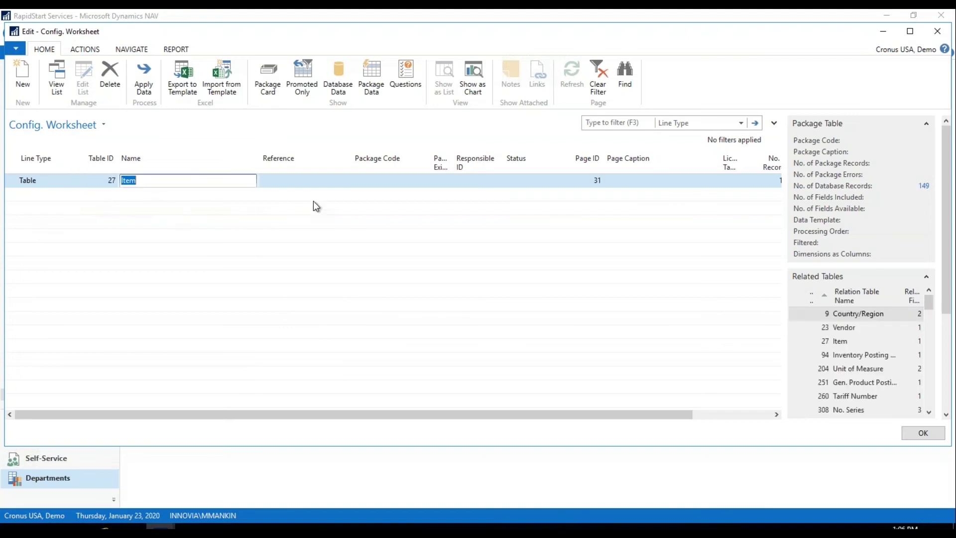
Assign the TEMP package to the Item table line in the configuration worksheet.
left_click(86, 50)
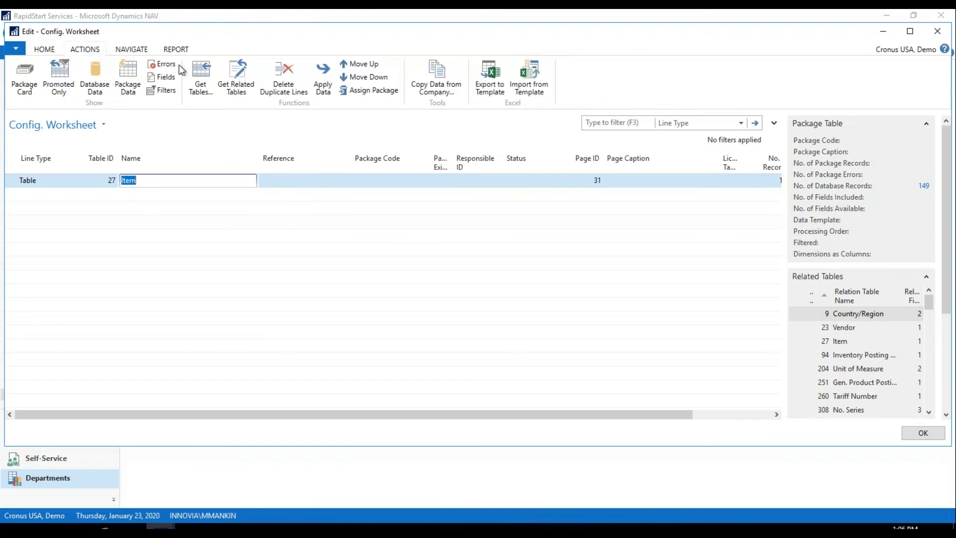
left_click(348, 92)
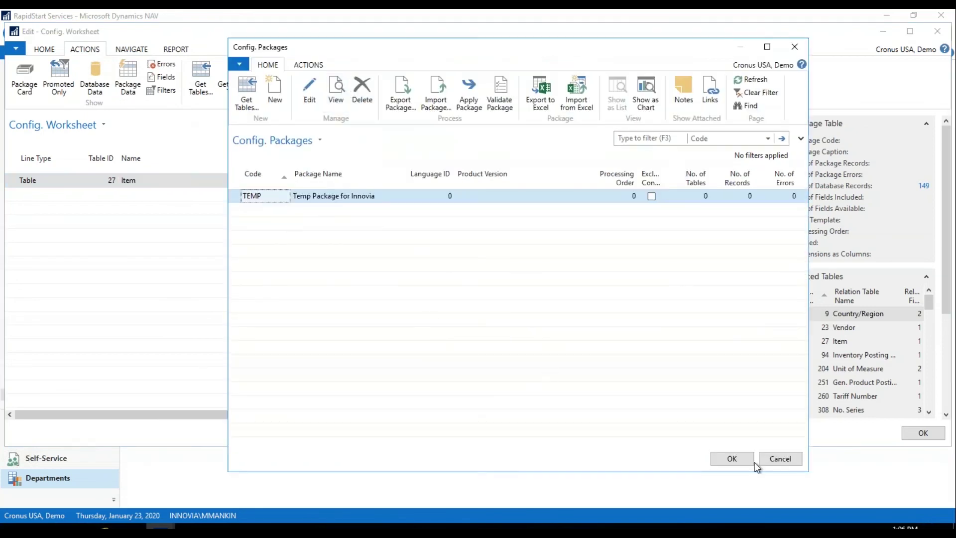
left_click(741, 459)
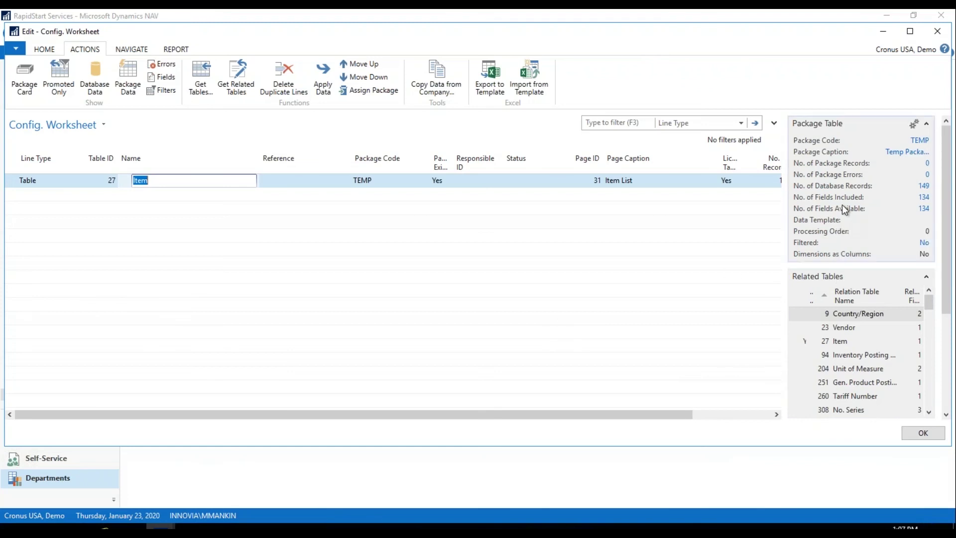
Clear the included fields of the Item table in the TEMP package and close the field list.
mouse_move(859, 208)
left_click(923, 198)
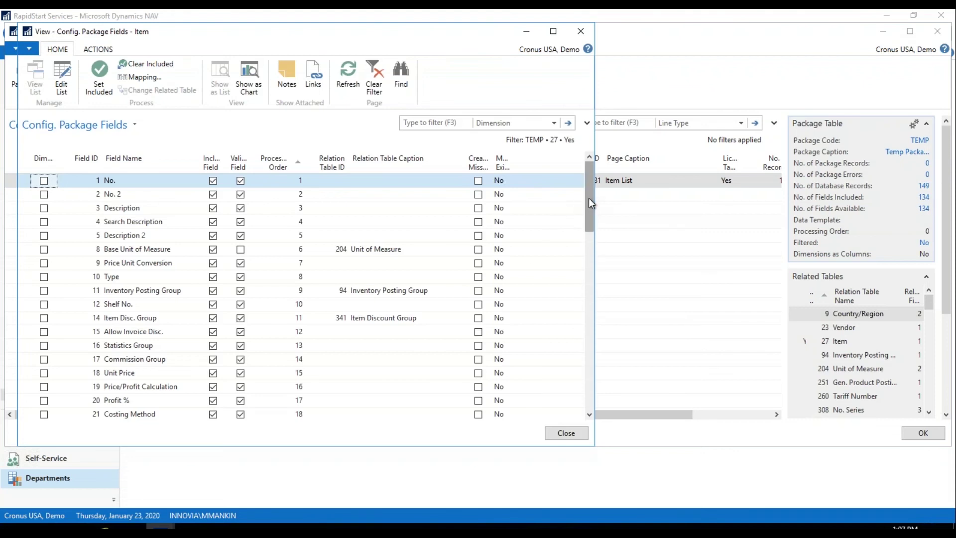
left_click_drag(589, 198, 598, 179)
left_click(166, 65)
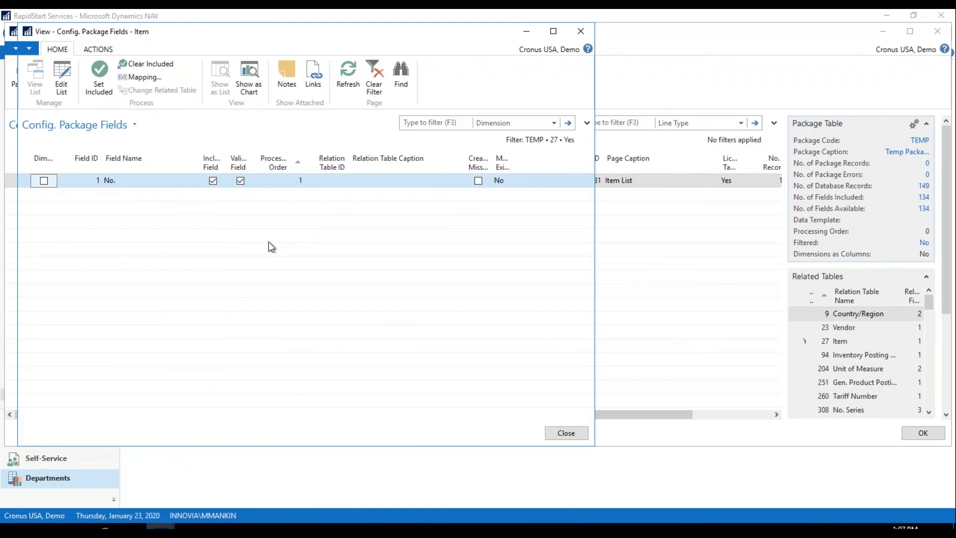
left_click(565, 433)
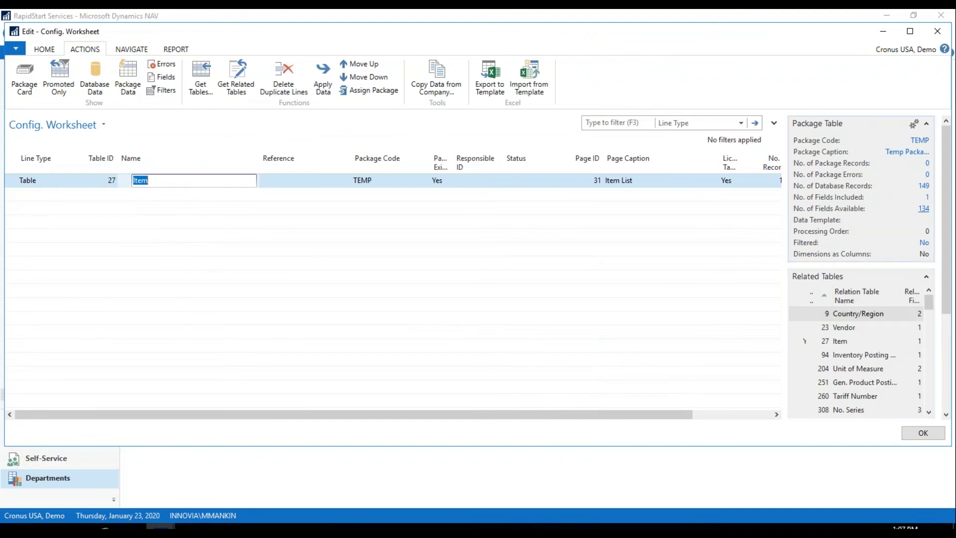
Include the Description and Item Category Code fields of the Item table in the package and check the included fields.
left_click(923, 211)
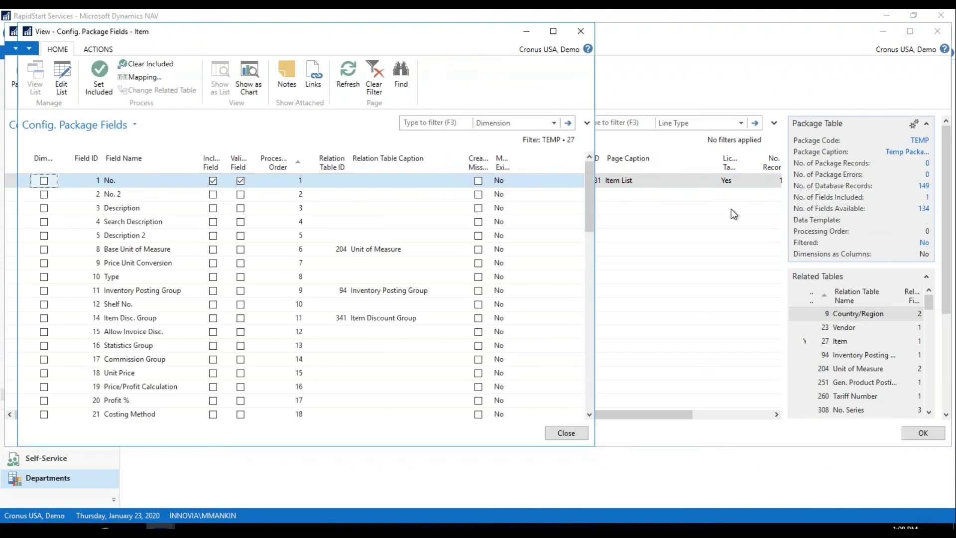
left_click(214, 208)
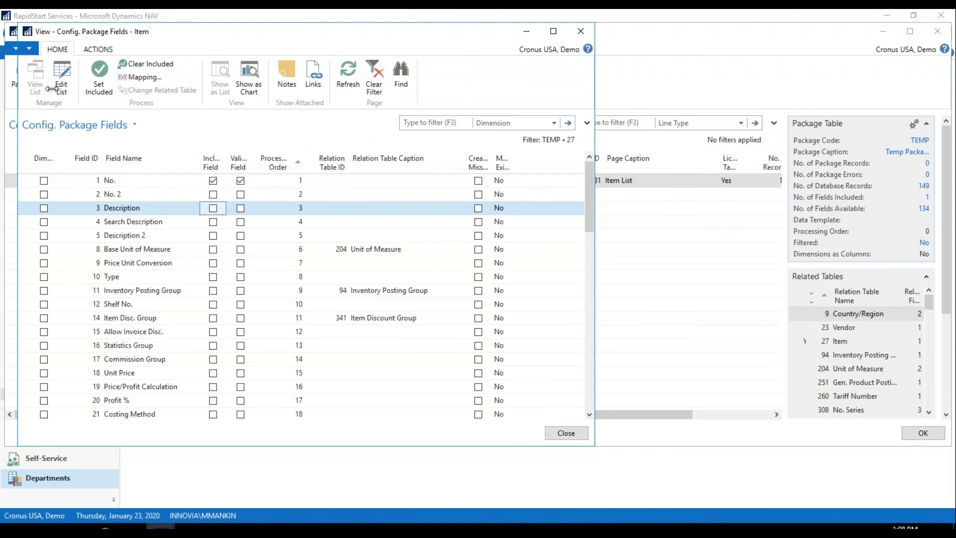
left_click(61, 77)
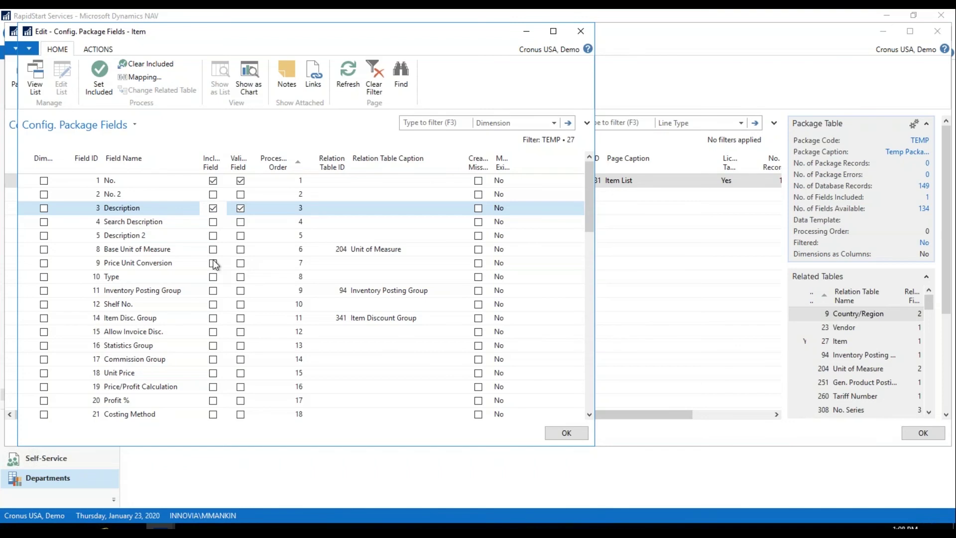
scroll(212, 275, "down", 6)
scroll(212, 277, "down", 19)
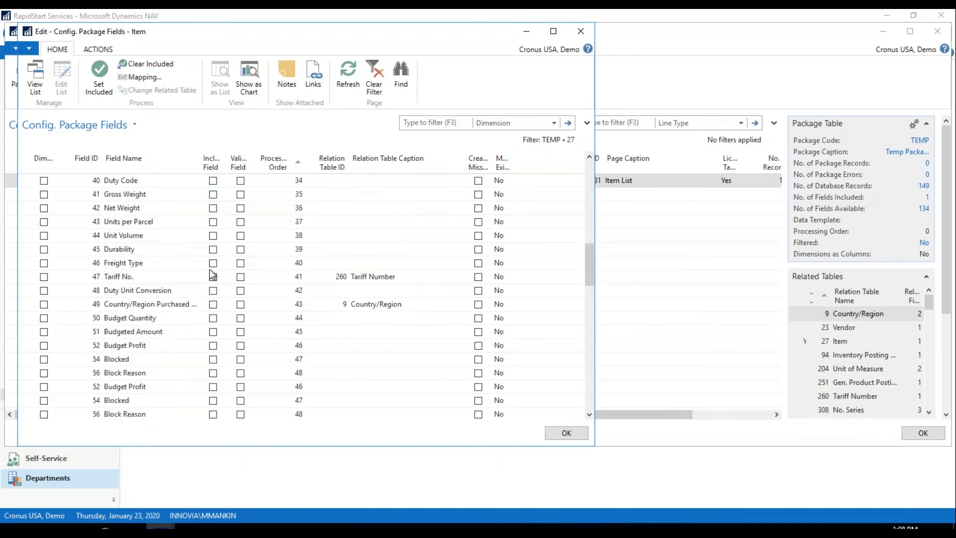
scroll(213, 277, "down", 7)
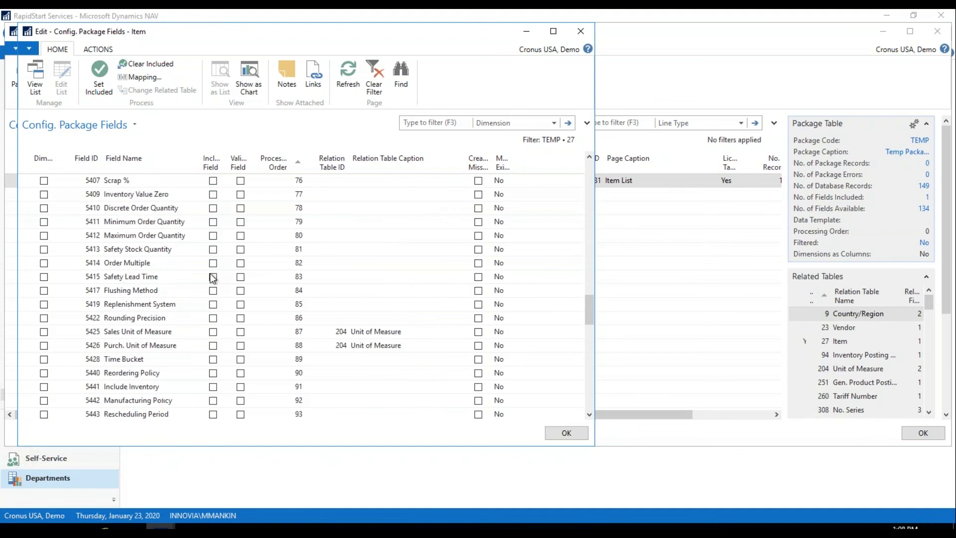
scroll(212, 277, "up", 1)
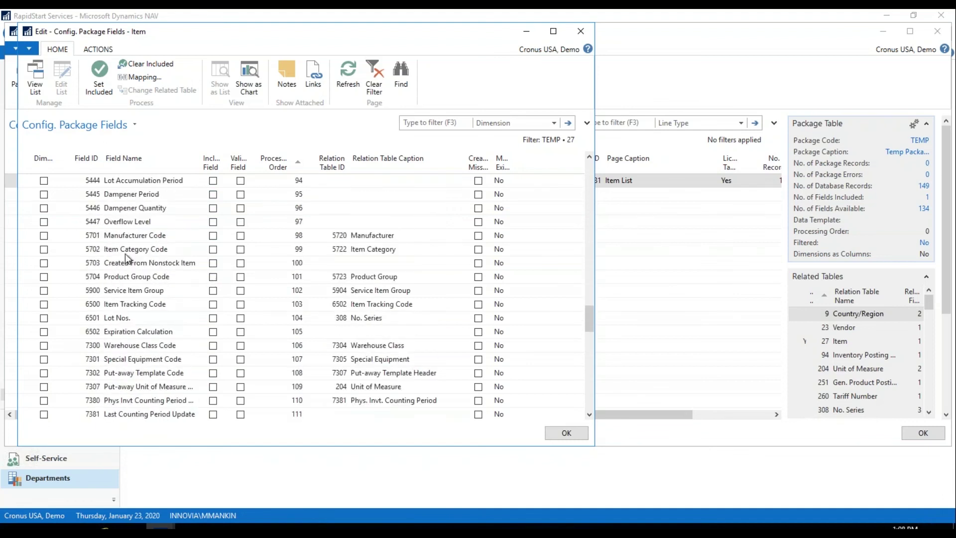
left_click(213, 250)
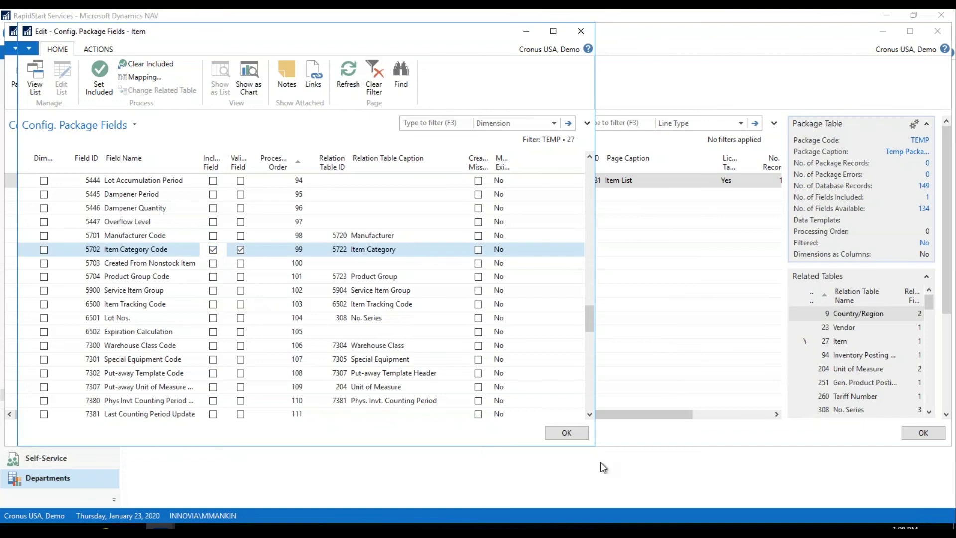
left_click(566, 433)
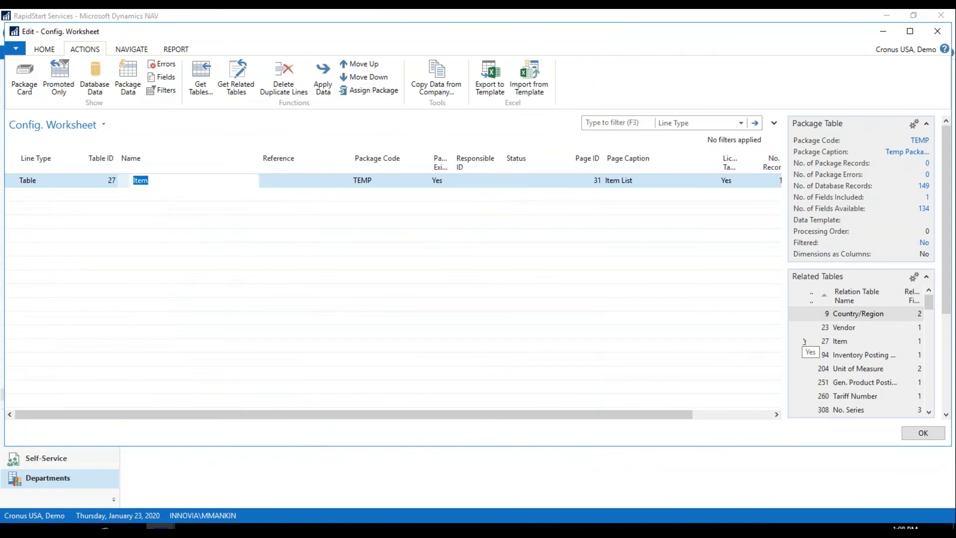
left_click(926, 199)
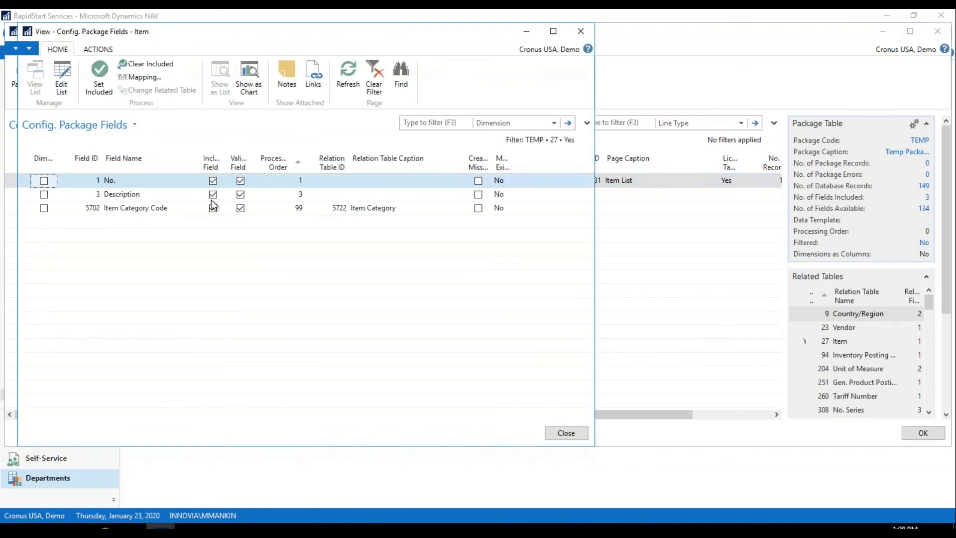
key("Escape")
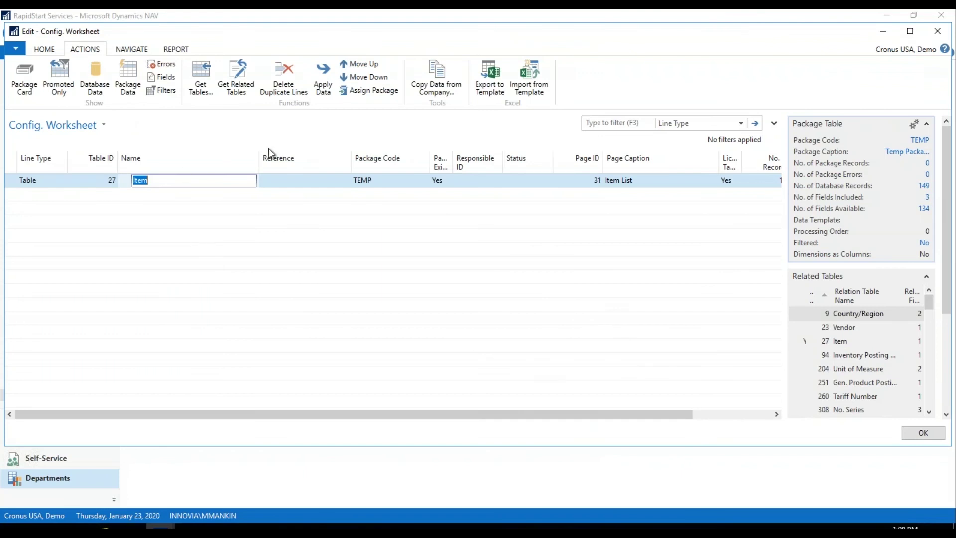
Export the Item table's data to an Excel template and open the resulting file in Excel.
left_click(485, 90)
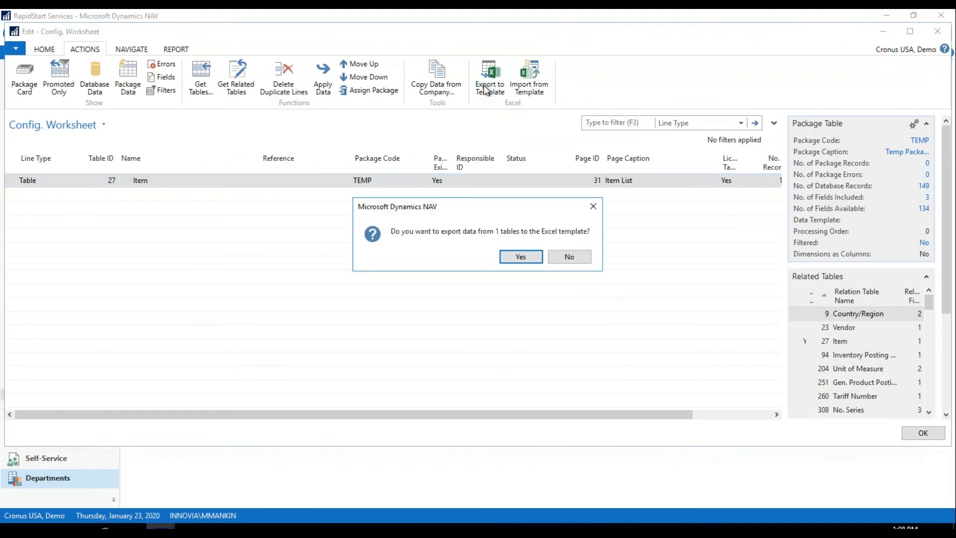
left_click(531, 260)
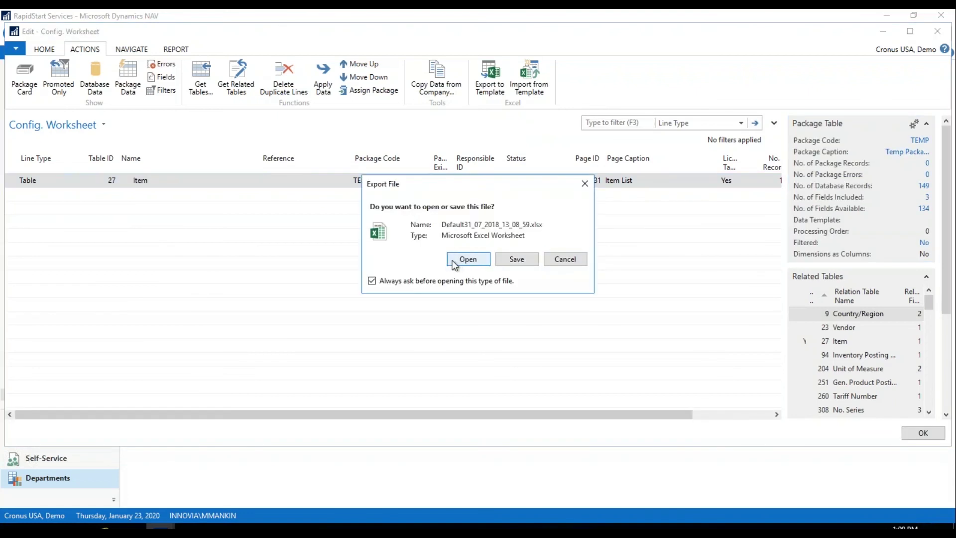
left_click(457, 259)
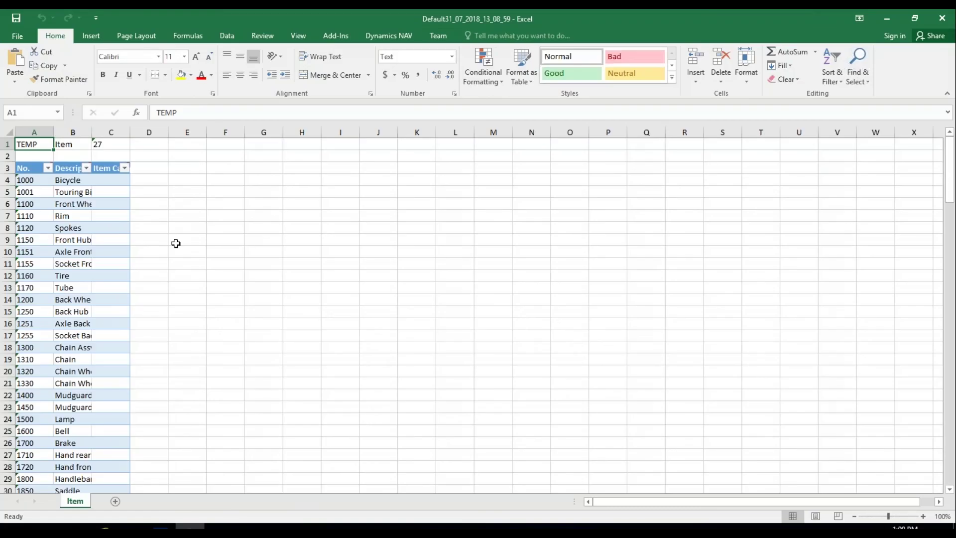
Review the exported items with all columns fitted to their contents, and close the workbook without saving.
left_click(10, 132)
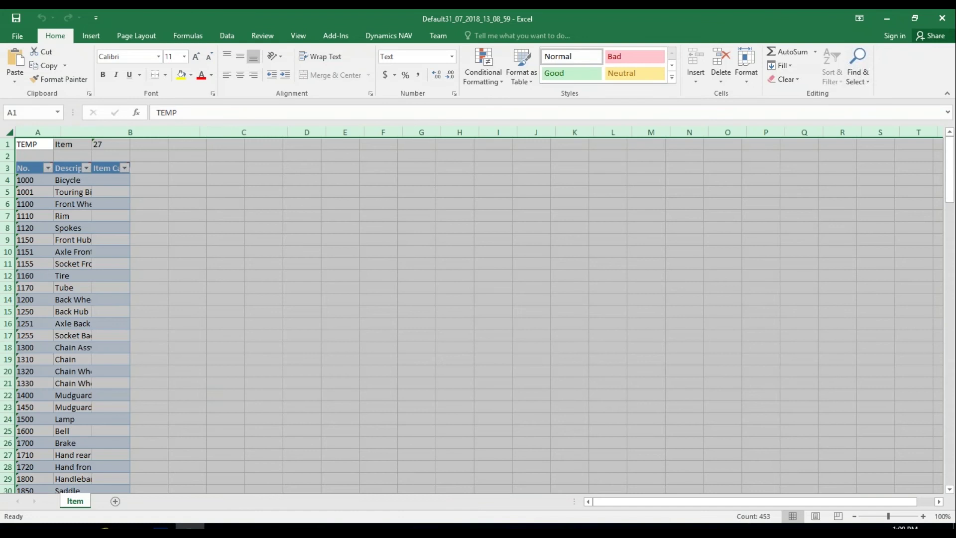
double_click(53, 132)
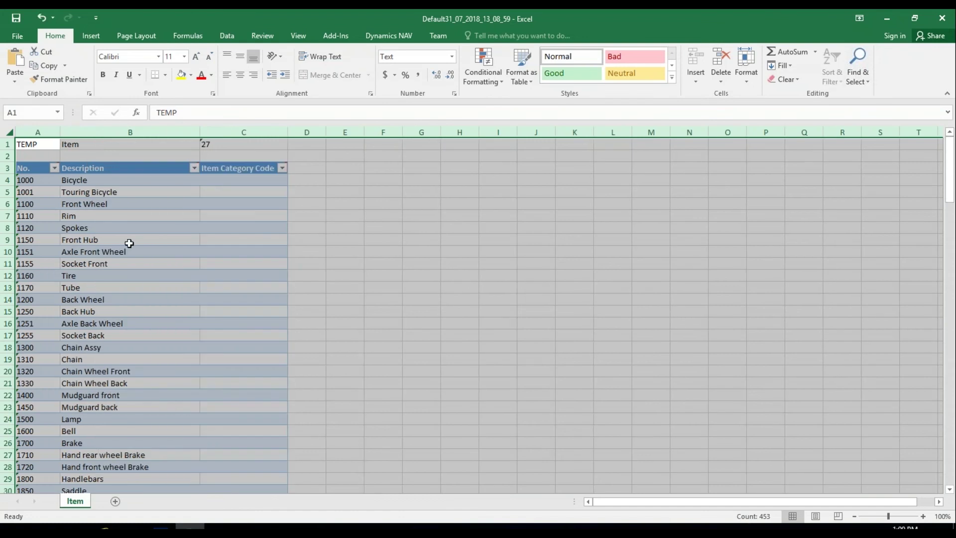
scroll(130, 242, "down", 3)
scroll(130, 242, "down", 7)
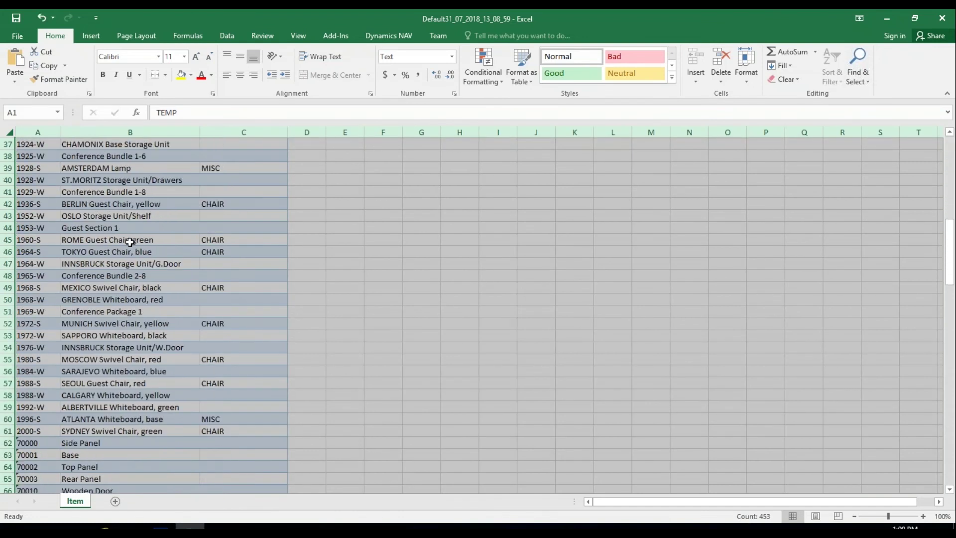
scroll(130, 242, "up", 6)
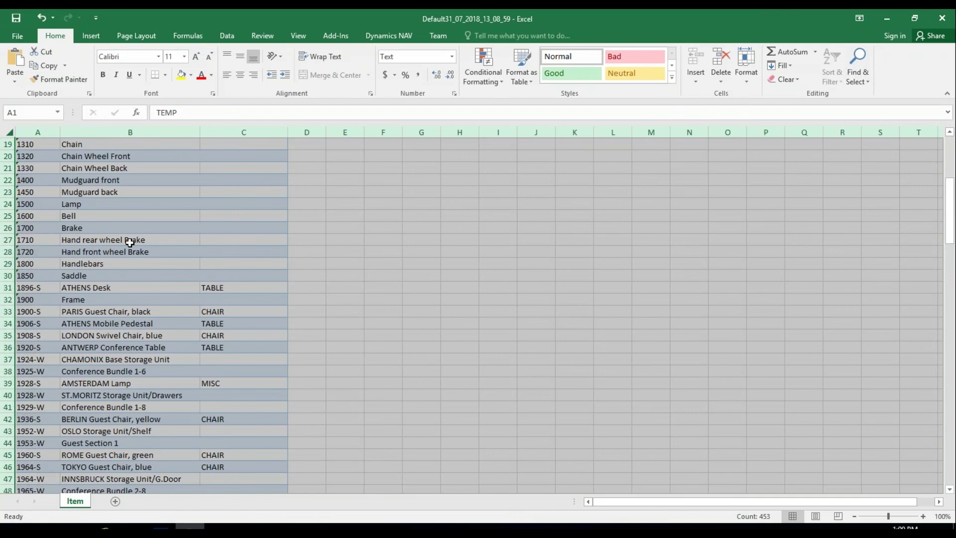
scroll(130, 242, "up", 4)
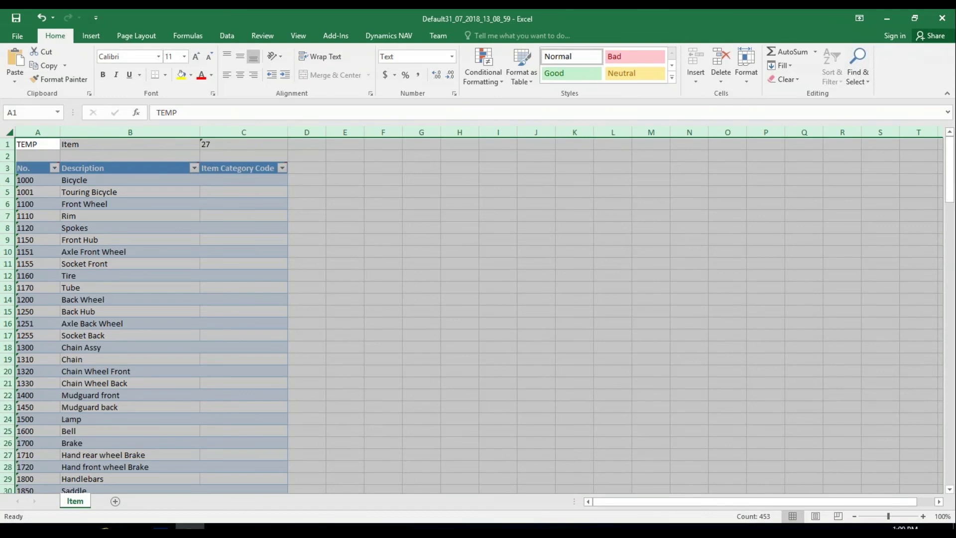
left_click(942, 19)
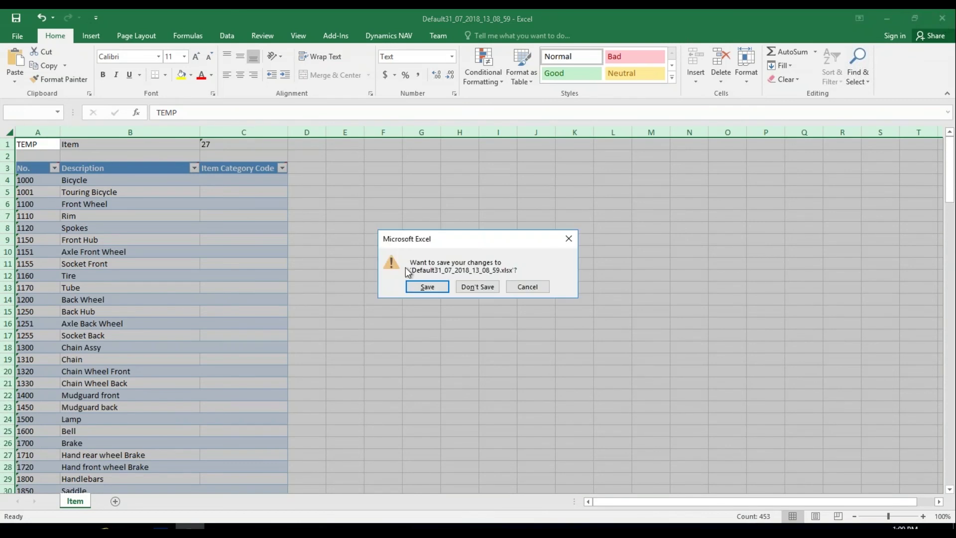
left_click(487, 286)
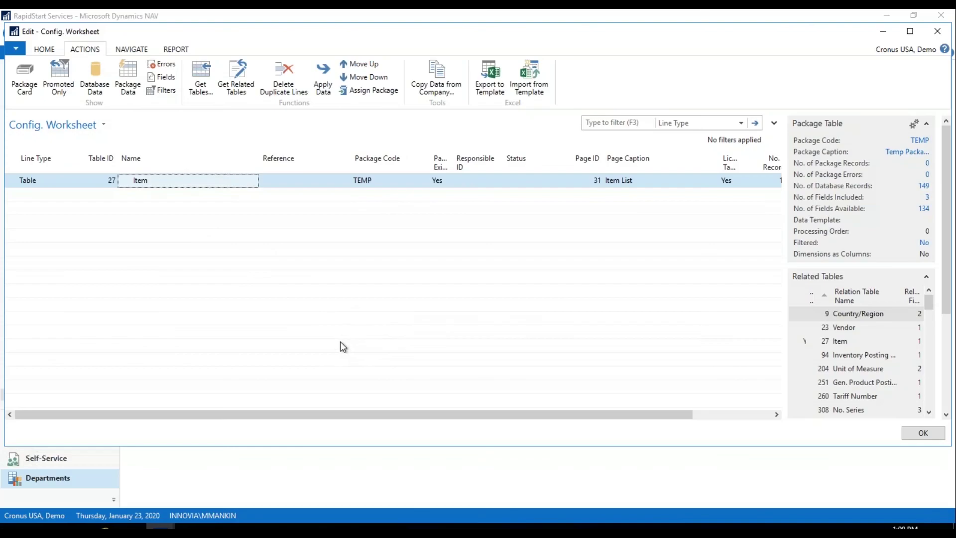
Filter the Item table in the TEMP package on the No. field with the range 80001..8924-W.
left_click(166, 92)
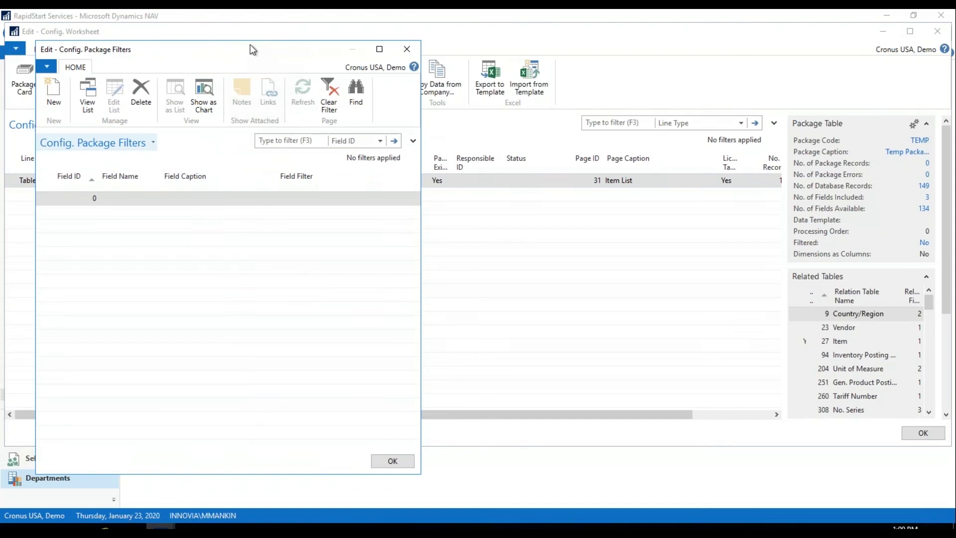
left_click_drag(250, 44, 363, 27)
left_click(199, 181)
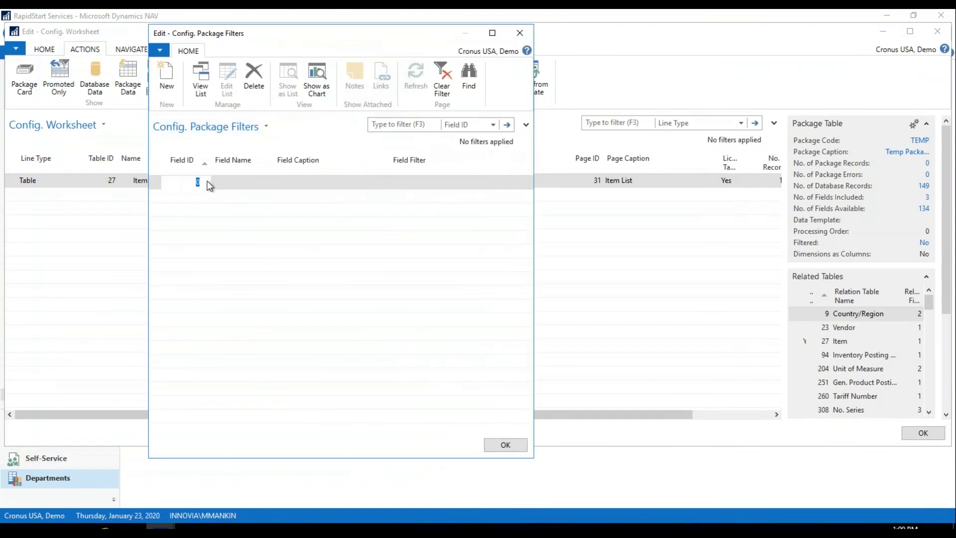
left_click(208, 182)
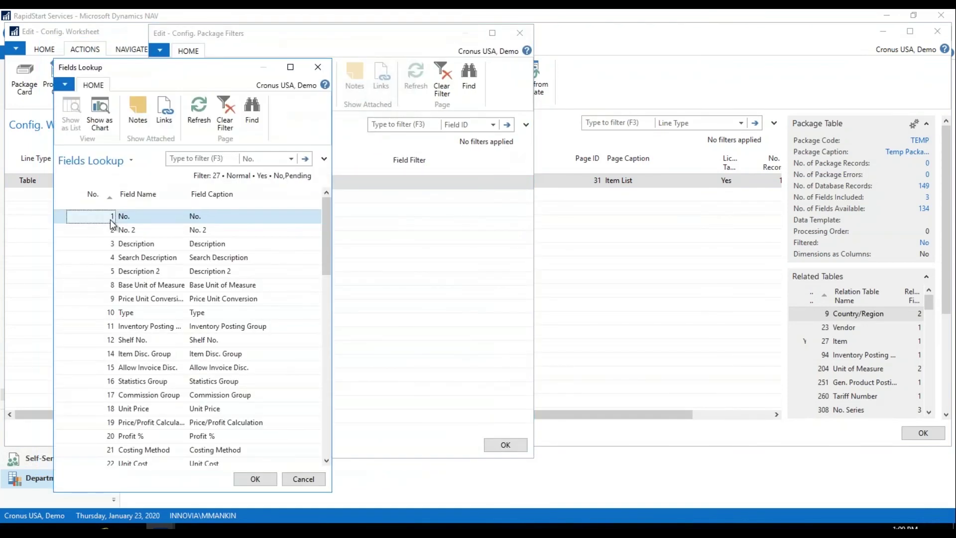
left_click(254, 478)
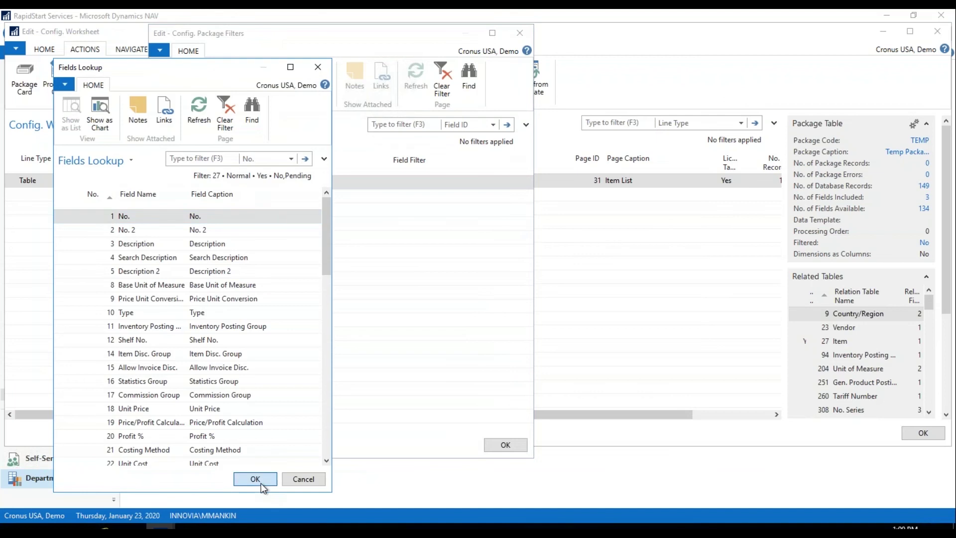
left_click(397, 184)
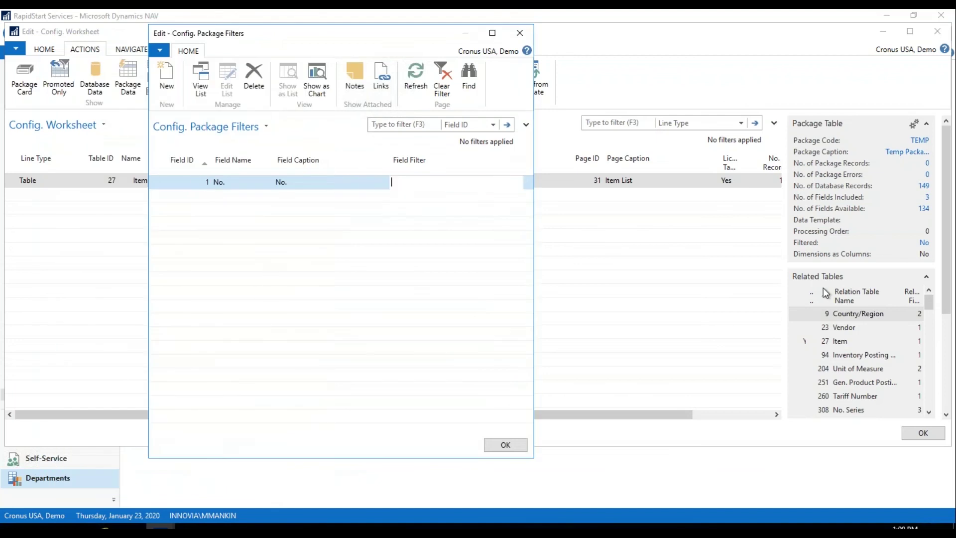
type("80001..8924-W")
key("Return")
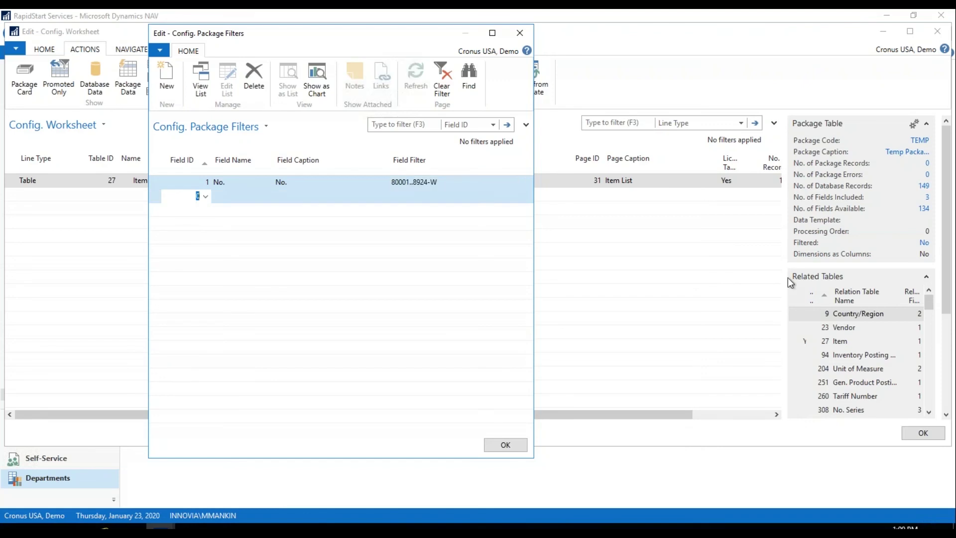
left_click(167, 182)
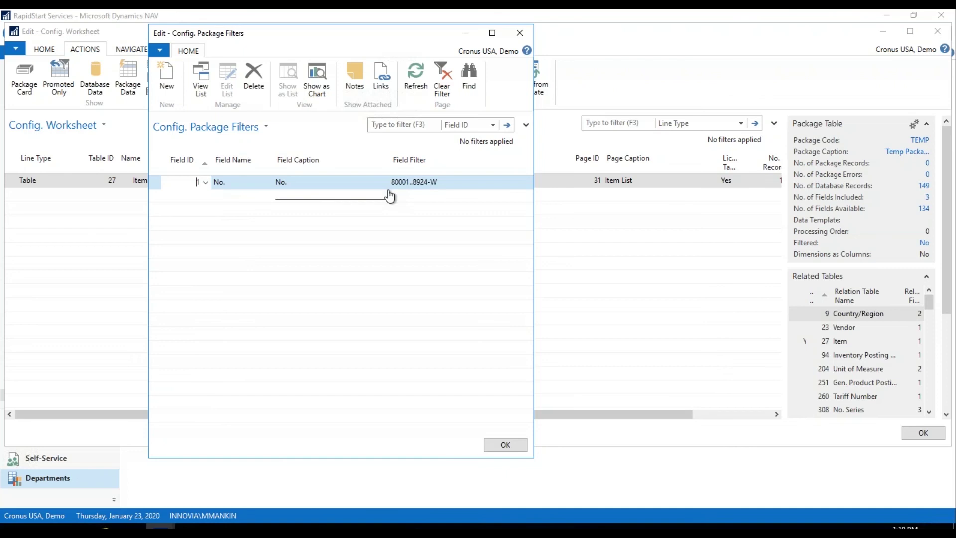
left_click(499, 450)
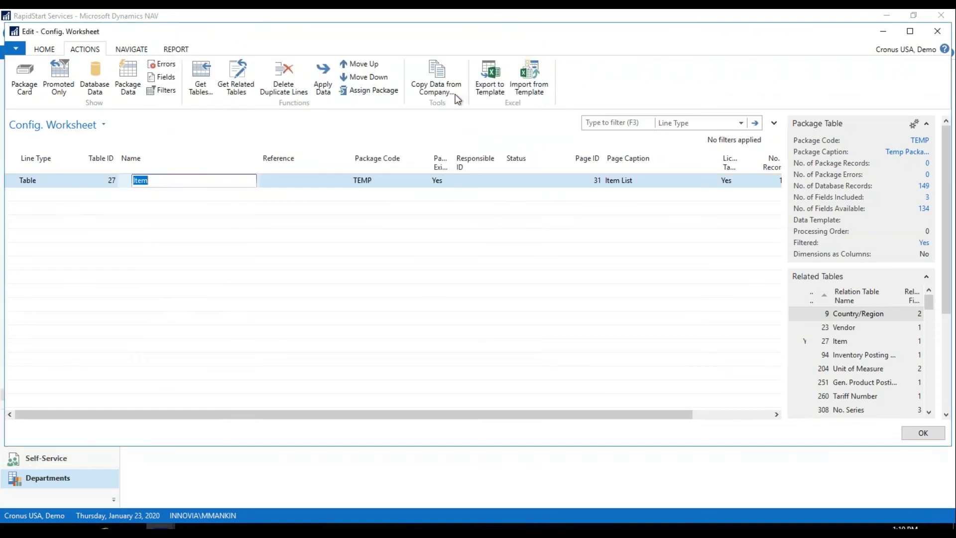
Export the filtered Item table data to an Excel template and open the resulting file in Excel.
left_click(484, 78)
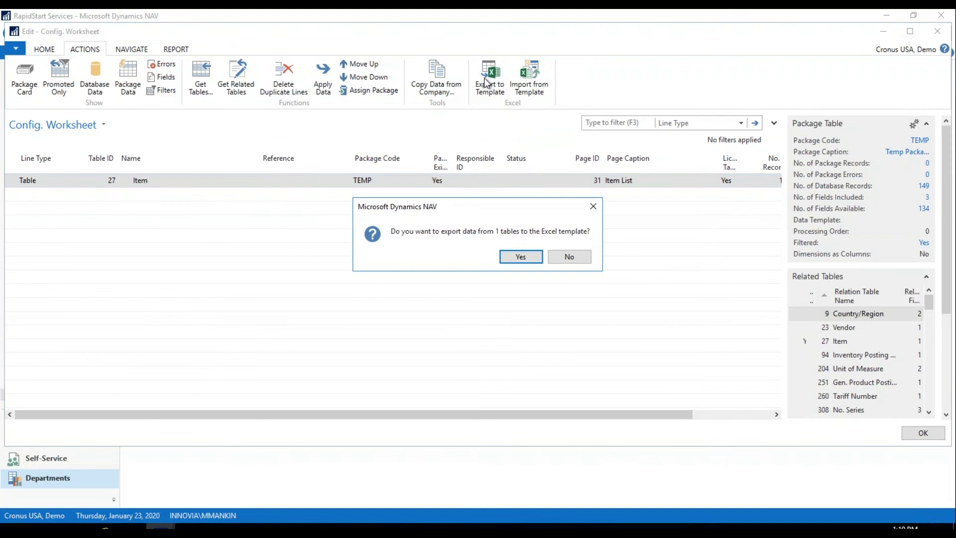
left_click(512, 257)
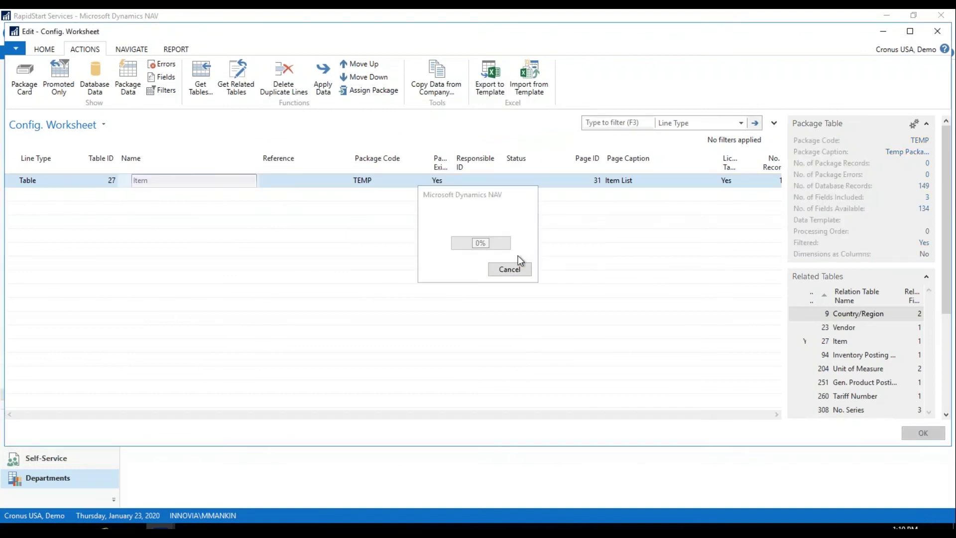
left_click(470, 260)
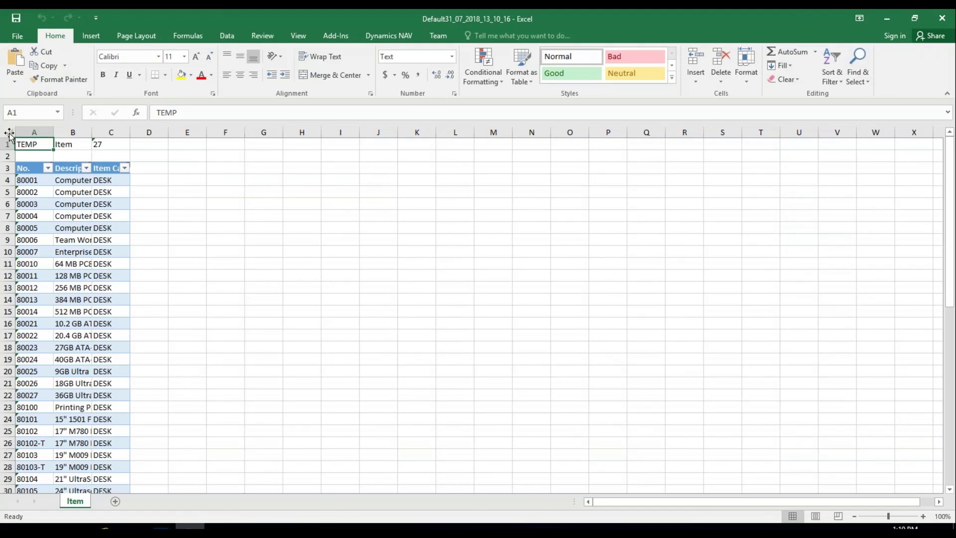
Fit all worksheet columns to their contents and review the exported items through to the last row.
left_click(9, 132)
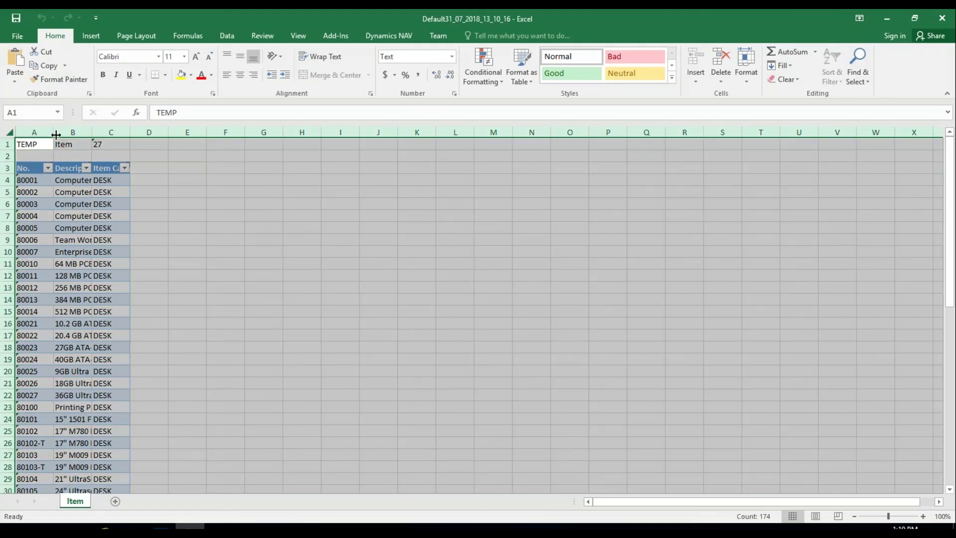
double_click(56, 134)
scroll(98, 308, "down", 2)
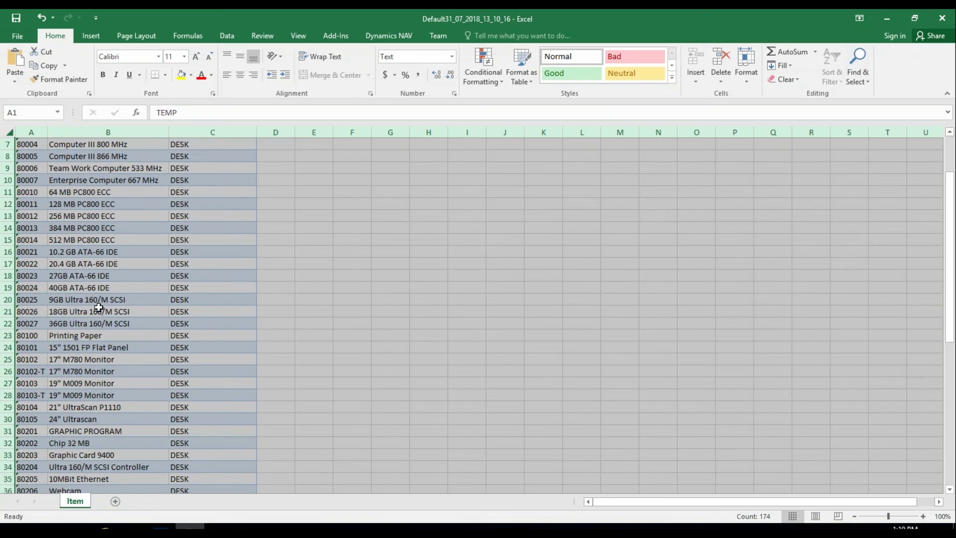
scroll(98, 307, "down", 10)
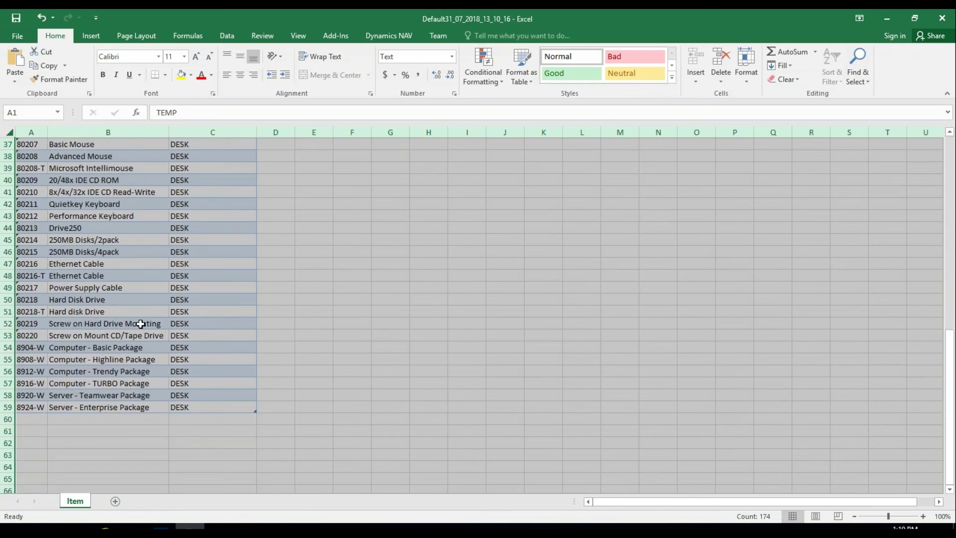
scroll(141, 324, "up", 12)
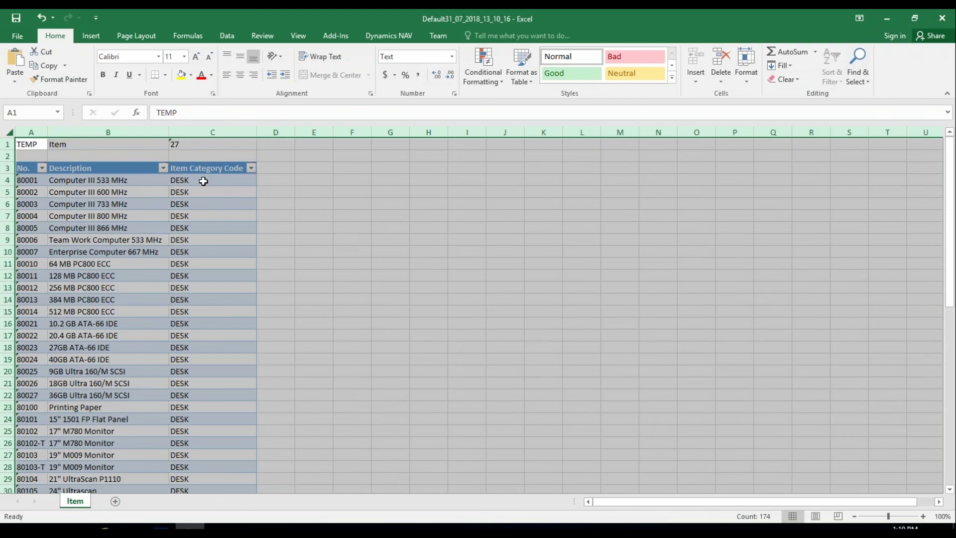
Set the Item Category Code to MISC for item 80001 and fill it down through the last item, 8924-W.
left_click(204, 181)
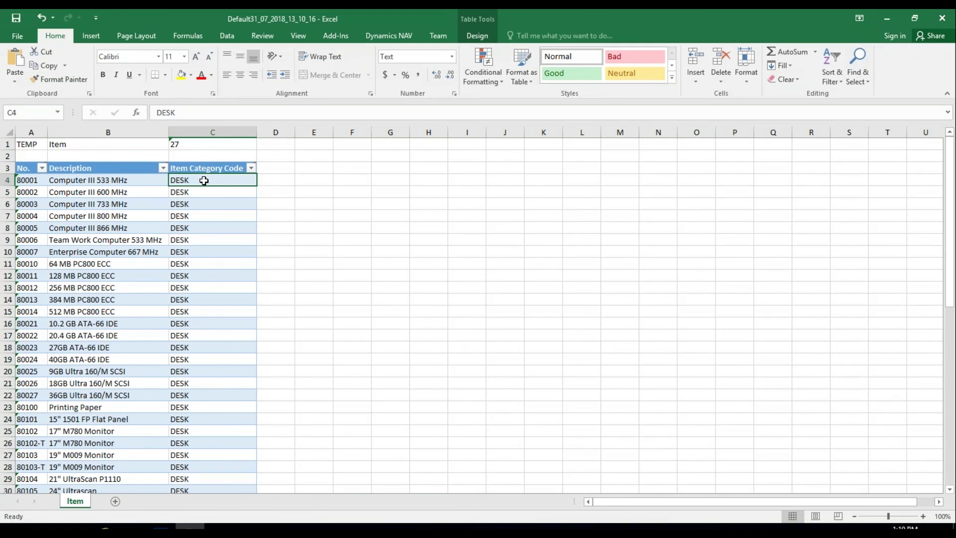
type("MISC")
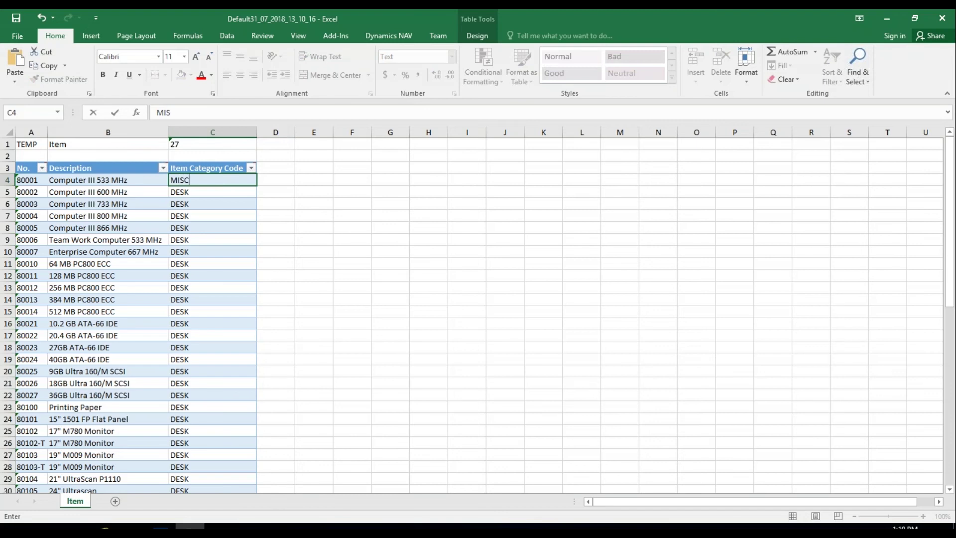
key("Return")
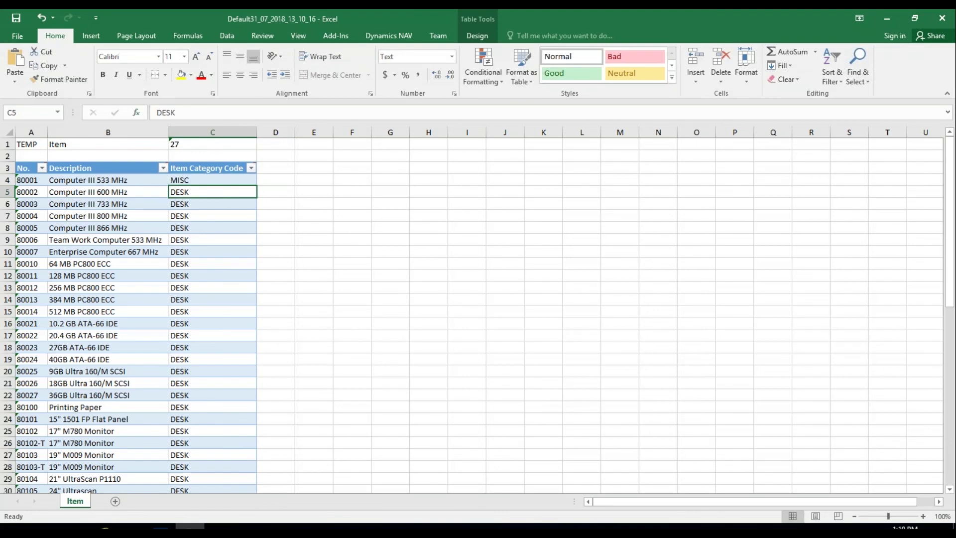
left_click(229, 180)
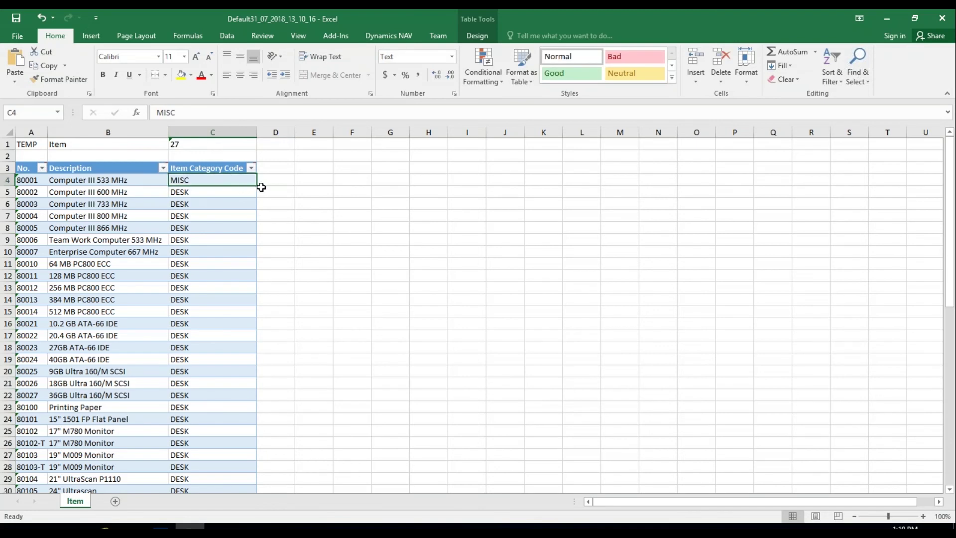
left_click_drag(258, 184, 203, 471)
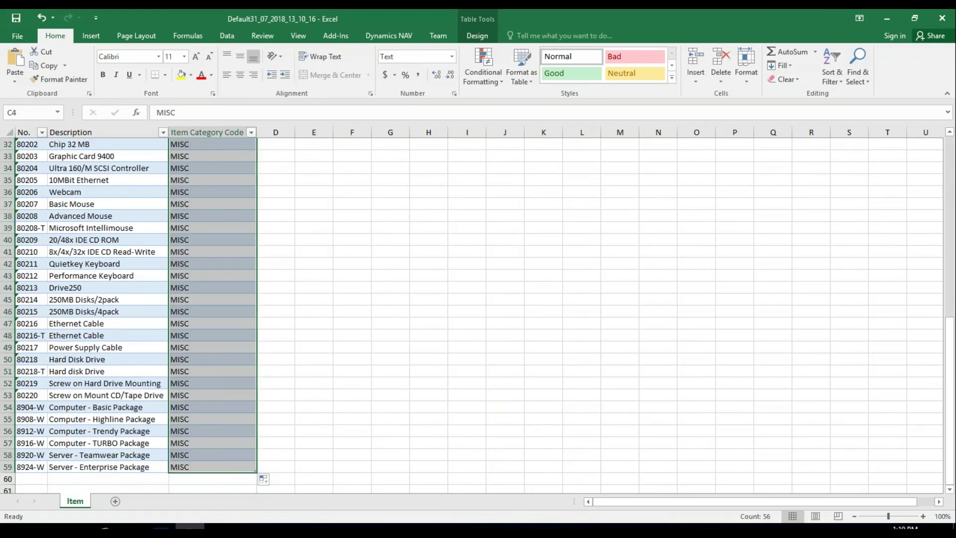
scroll(55, 204, "up", 4)
left_click(89, 189)
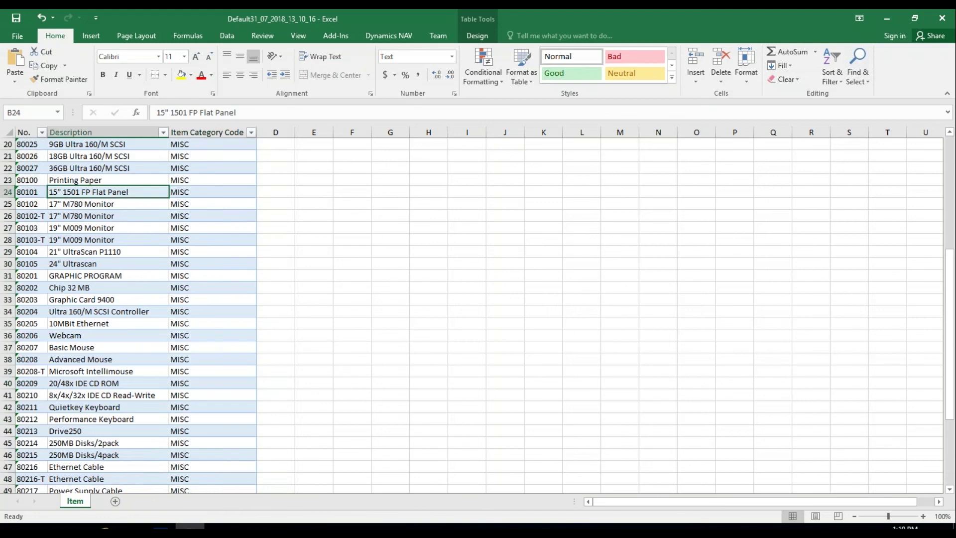
scroll(89, 189, "up", 3)
scroll(49, 178, "up", 3)
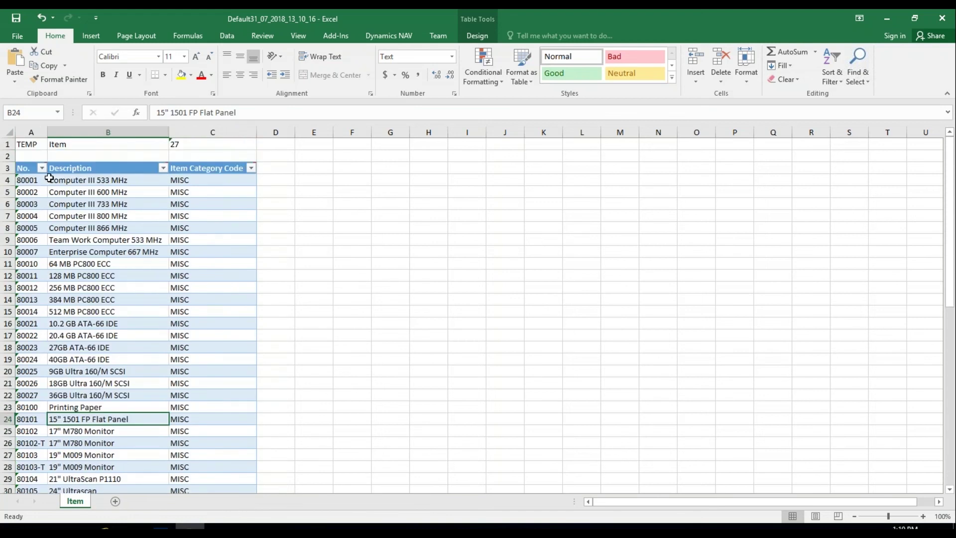
Save the workbook as Items - MISC in the personal folder under C:\Innovia and close it.
left_click(17, 39)
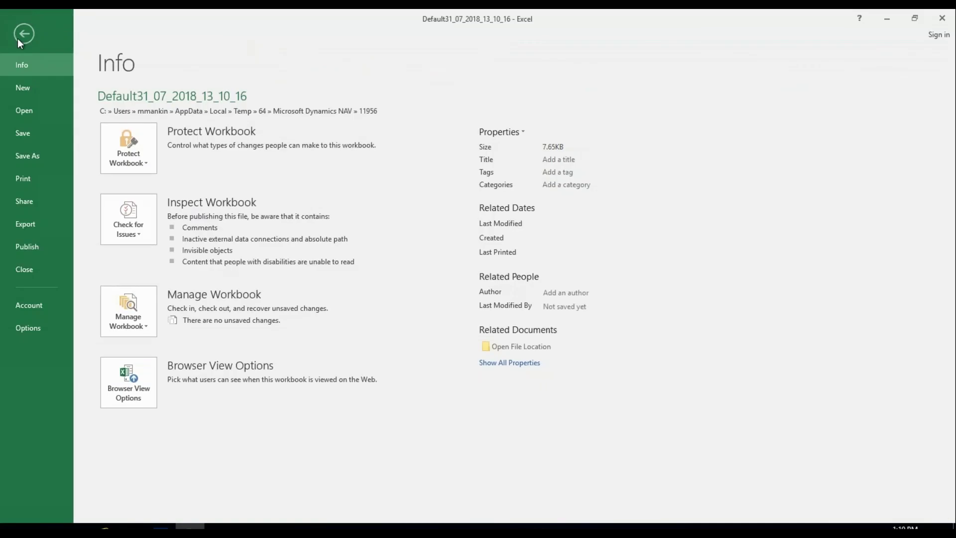
left_click(32, 161)
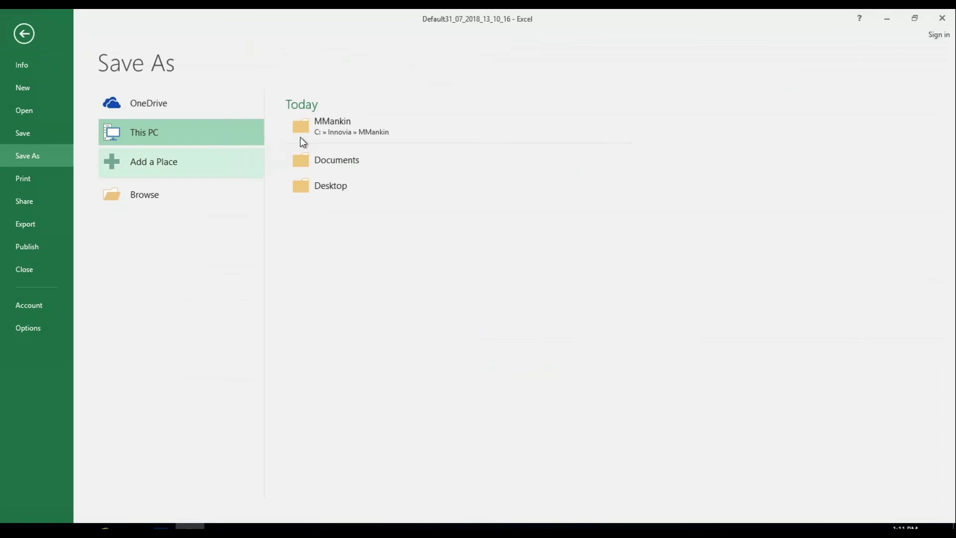
left_click(313, 132)
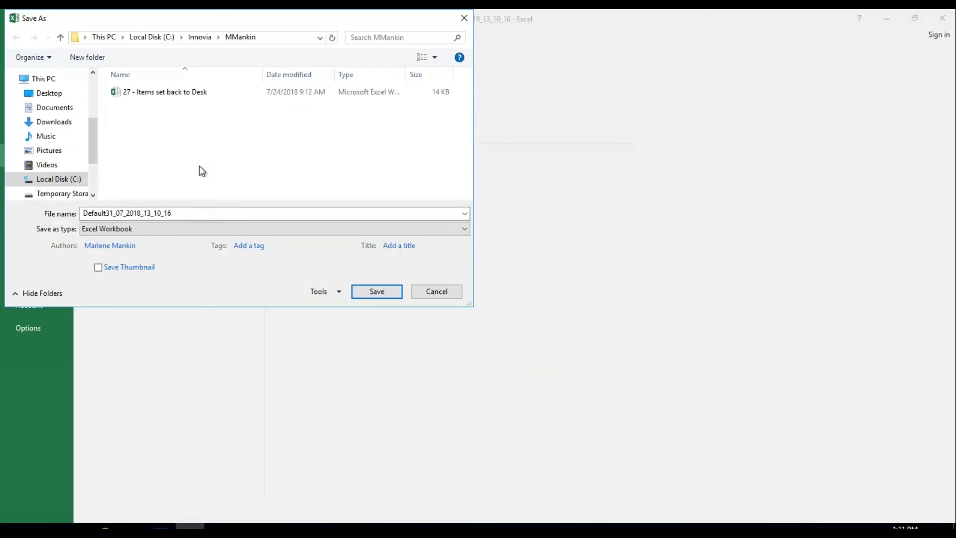
double_click(177, 213)
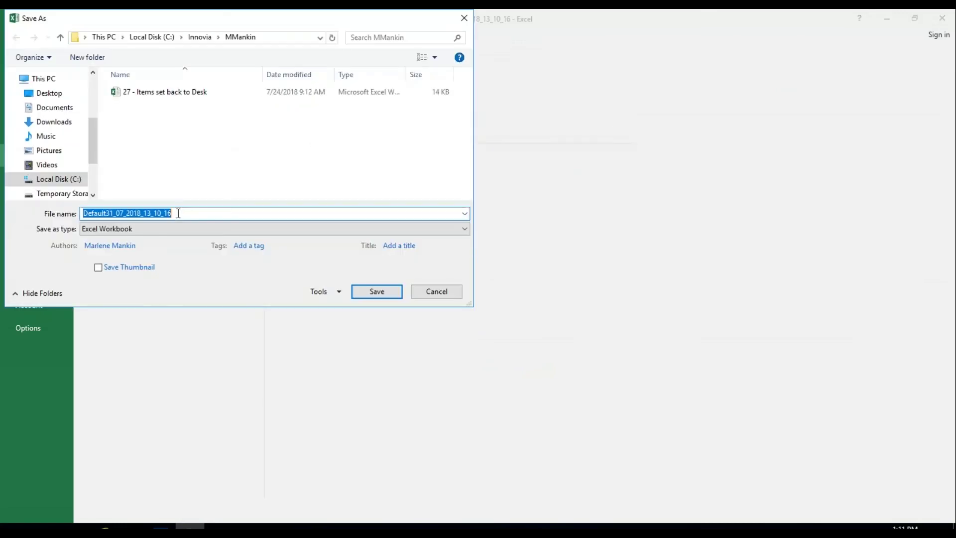
type("Items ")
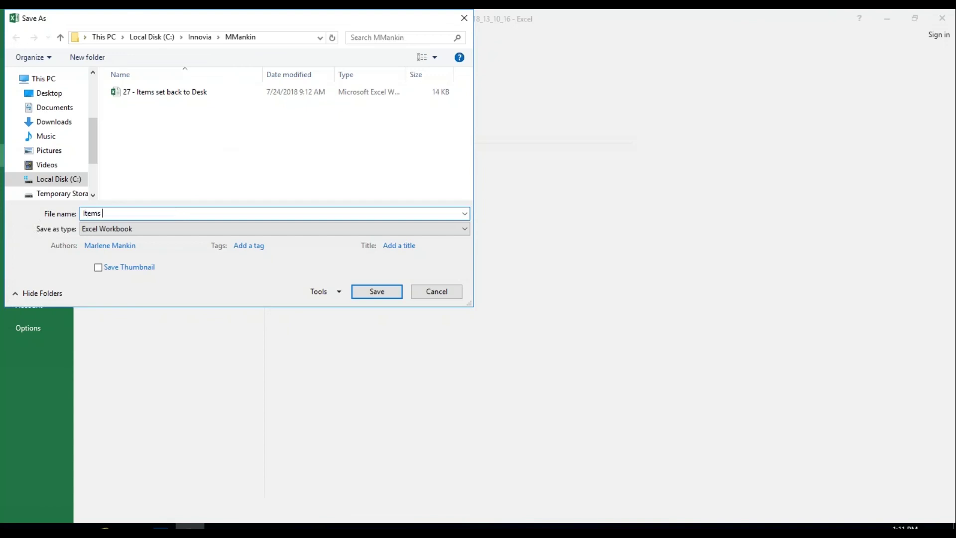
type("- MISC")
left_click(395, 291)
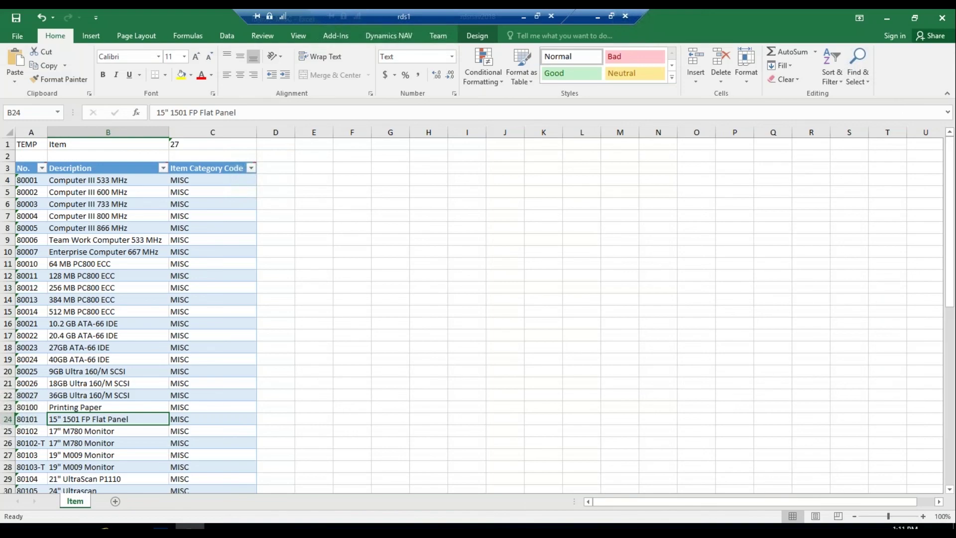
left_click(941, 18)
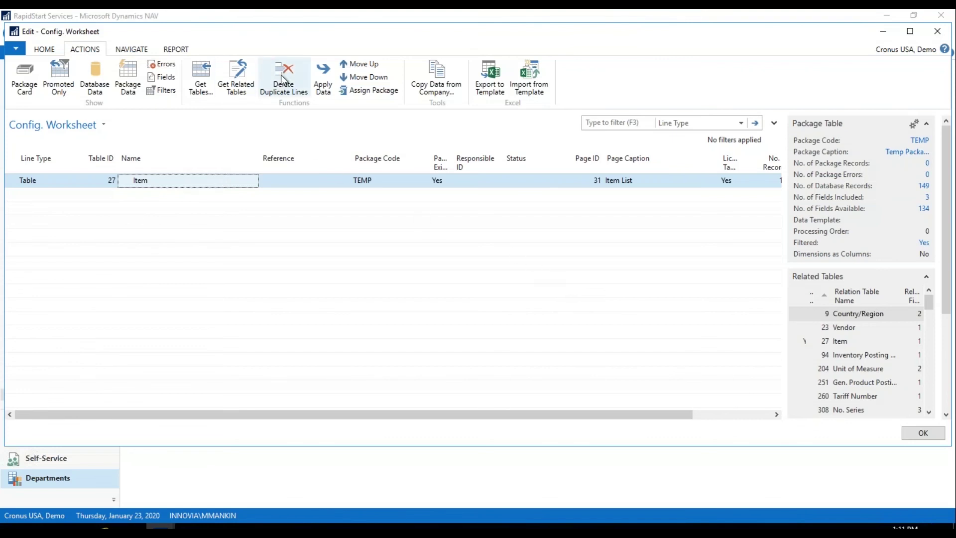
Switch to Dynamics NAV, import the Items - MISC workbook from its Excel template, and review the imported Item package records.
left_click(522, 74)
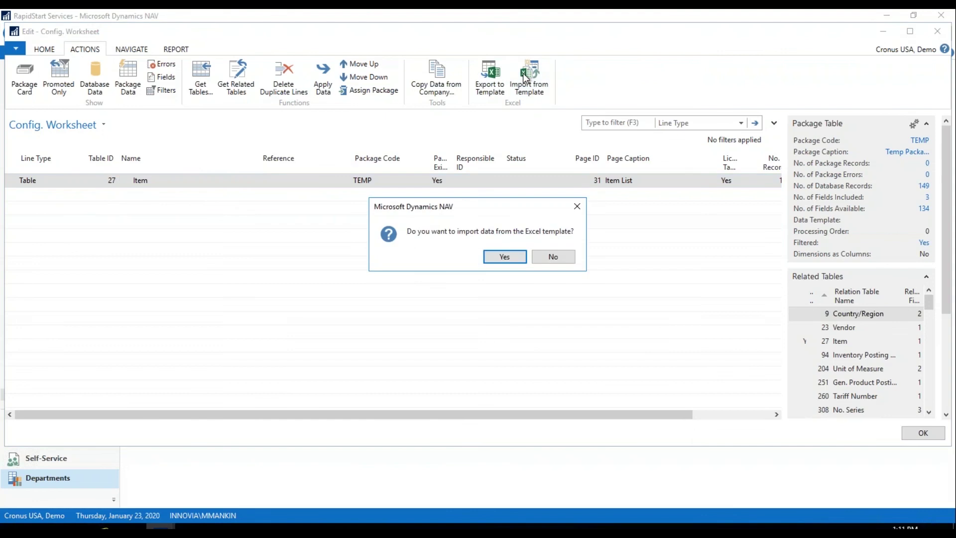
left_click(506, 256)
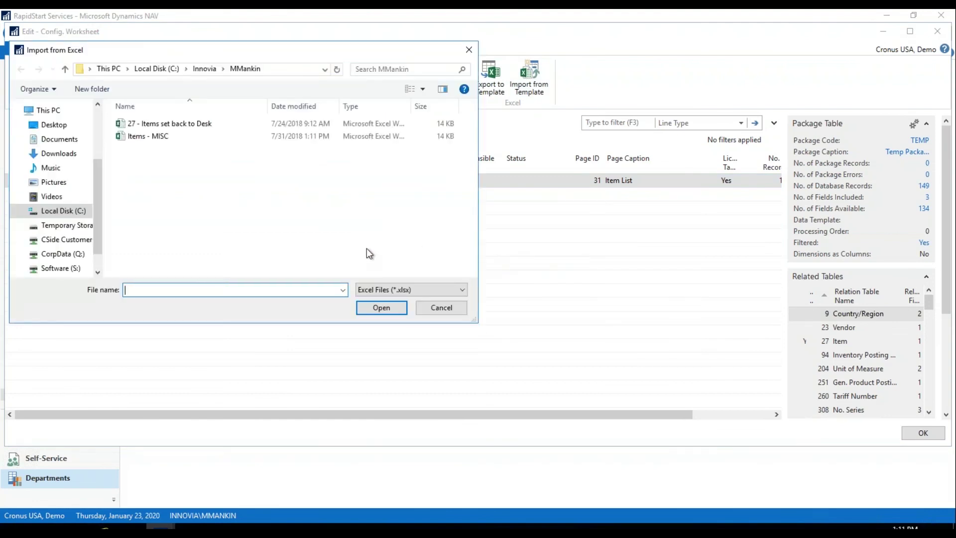
left_click(151, 136)
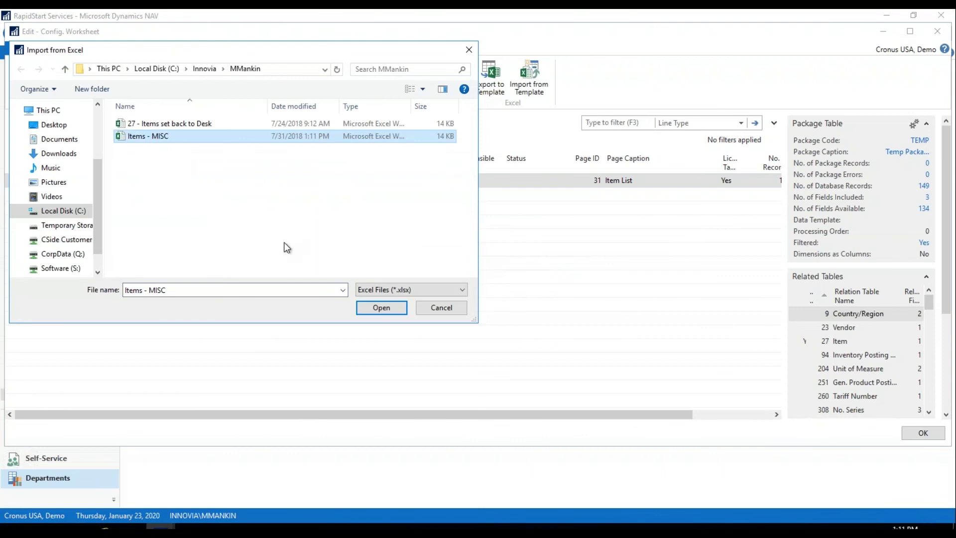
left_click(381, 307)
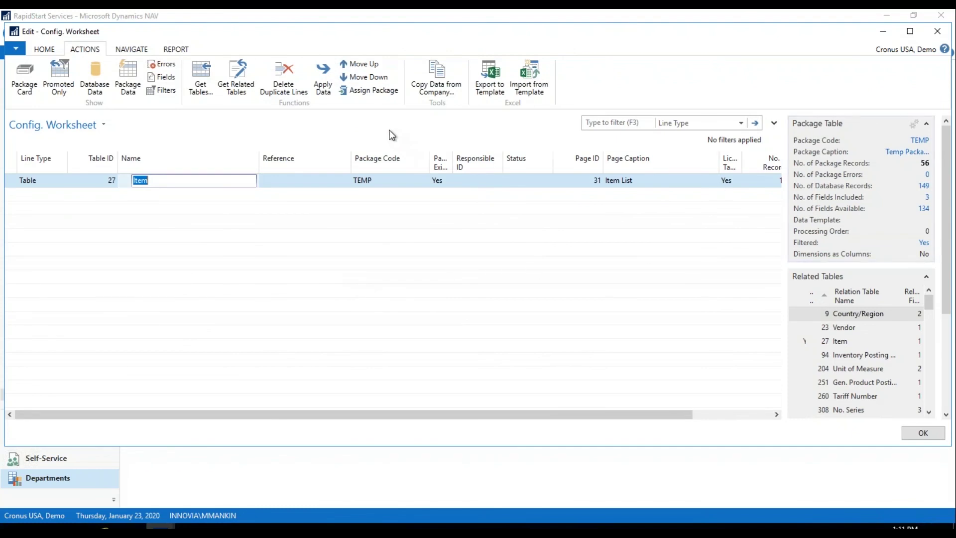
left_click(925, 165)
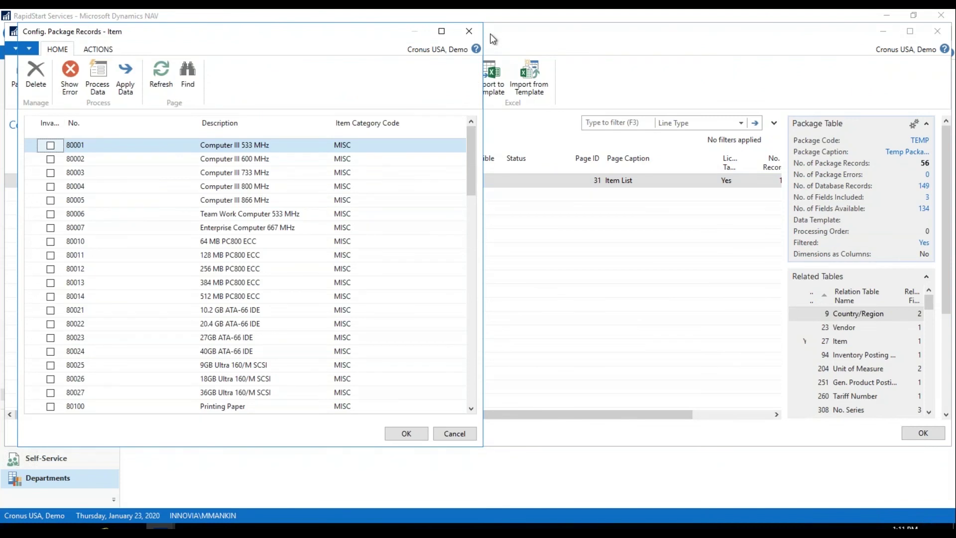
left_click(469, 31)
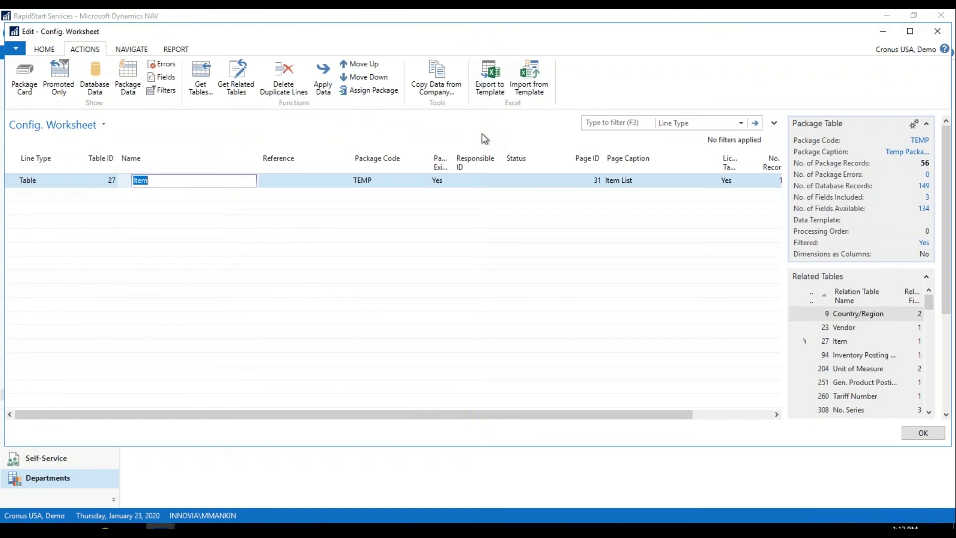
Apply the Item table's package data and agree to every request to delete the attributes inherited from item category DESK.
left_click(319, 85)
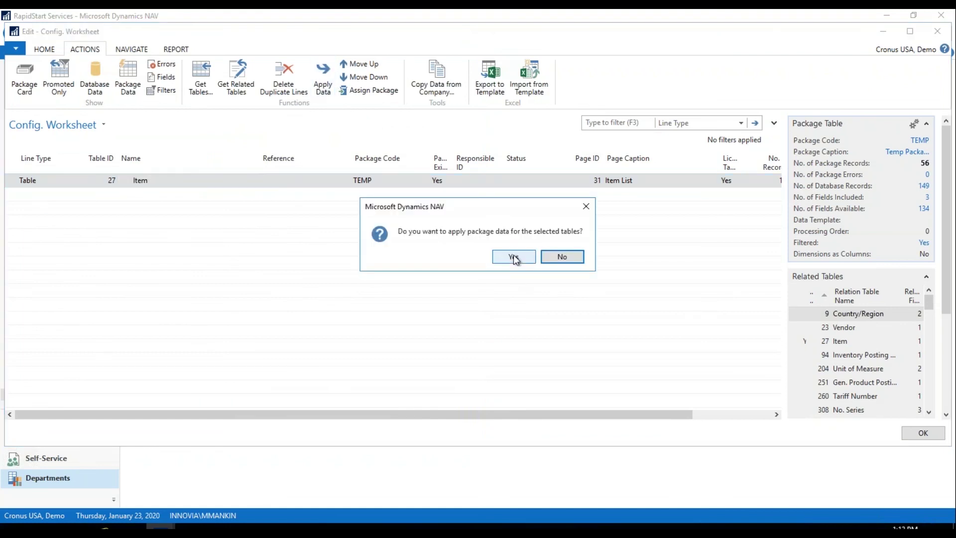
left_click(514, 257)
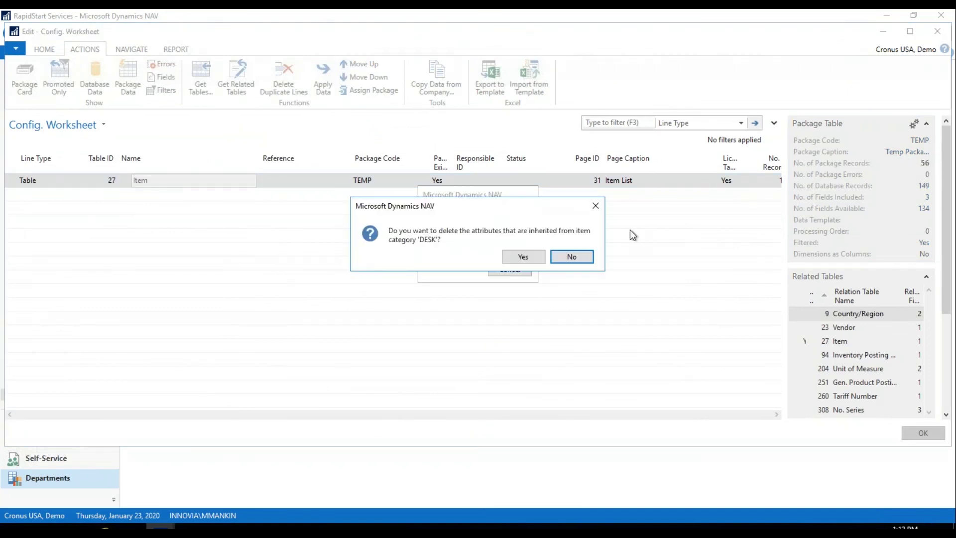
left_click(523, 257)
left_click(534, 260)
left_click(523, 257)
left_click(522, 256)
left_click(533, 258)
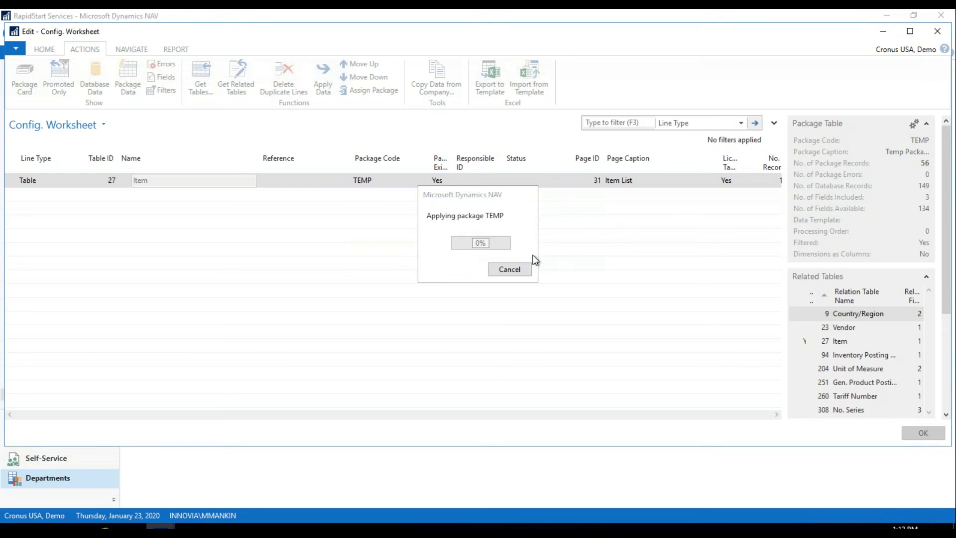
left_click(533, 255)
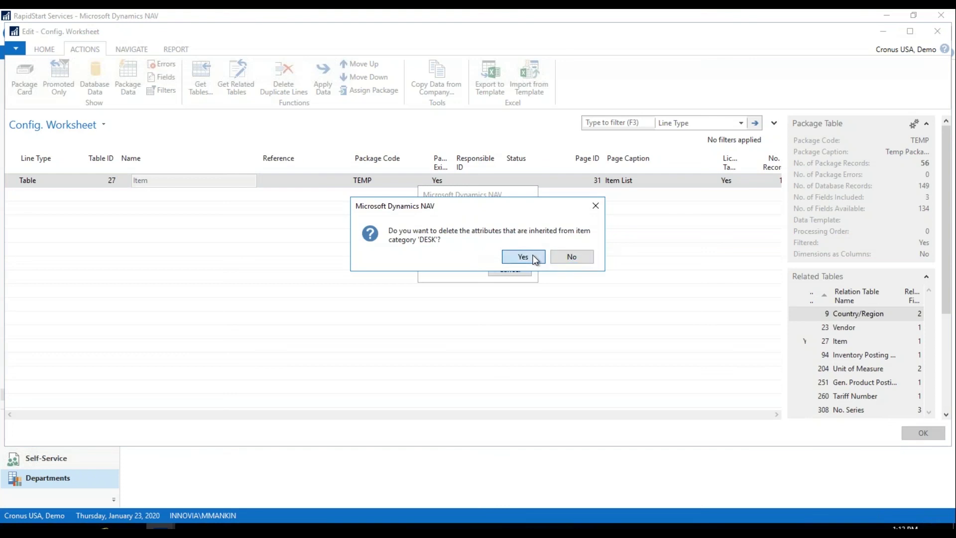
left_click(532, 255)
left_click(533, 255)
left_click(533, 257)
left_click(533, 258)
left_click(534, 258)
left_click(532, 255)
left_click(532, 255)
left_click(532, 255)
left_click(533, 256)
left_click(533, 256)
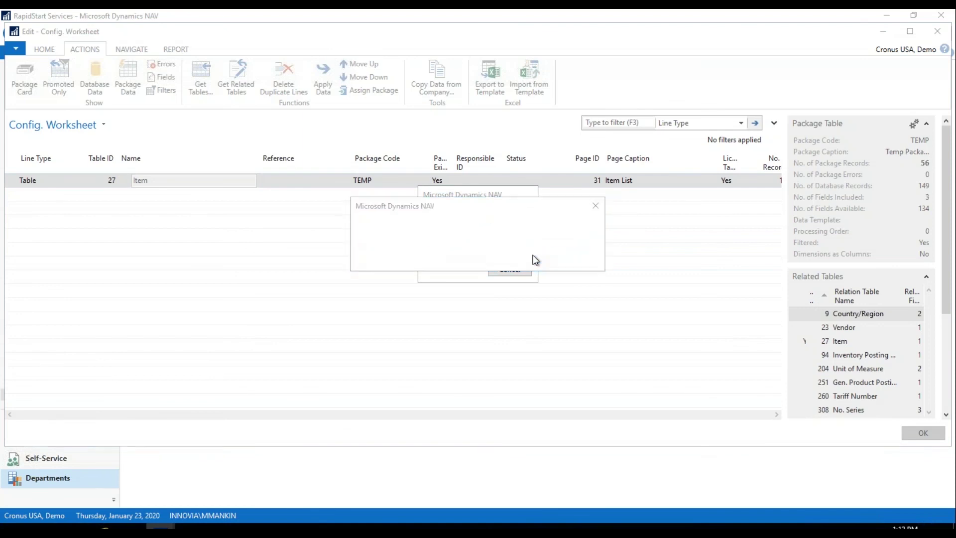
left_click(533, 256)
left_click(533, 256)
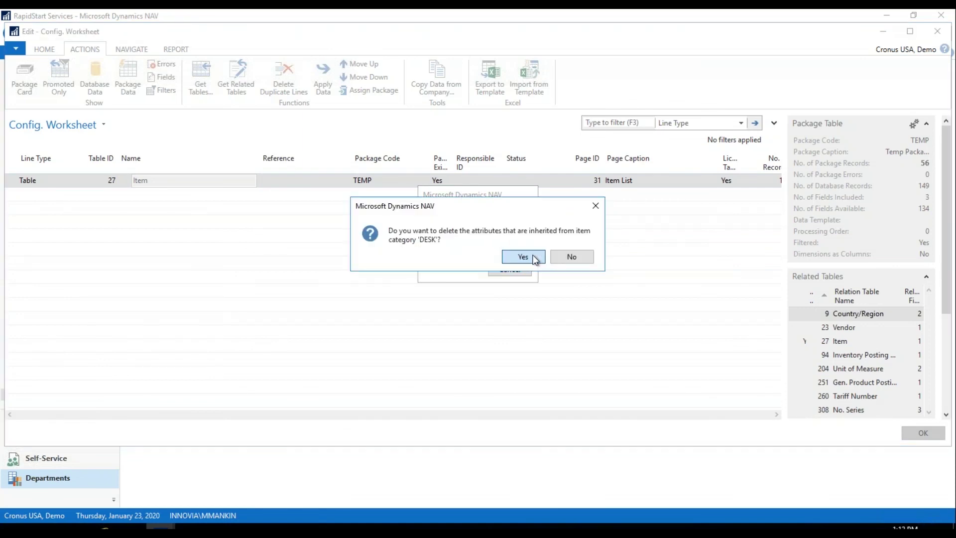
left_click(531, 256)
left_click(531, 256)
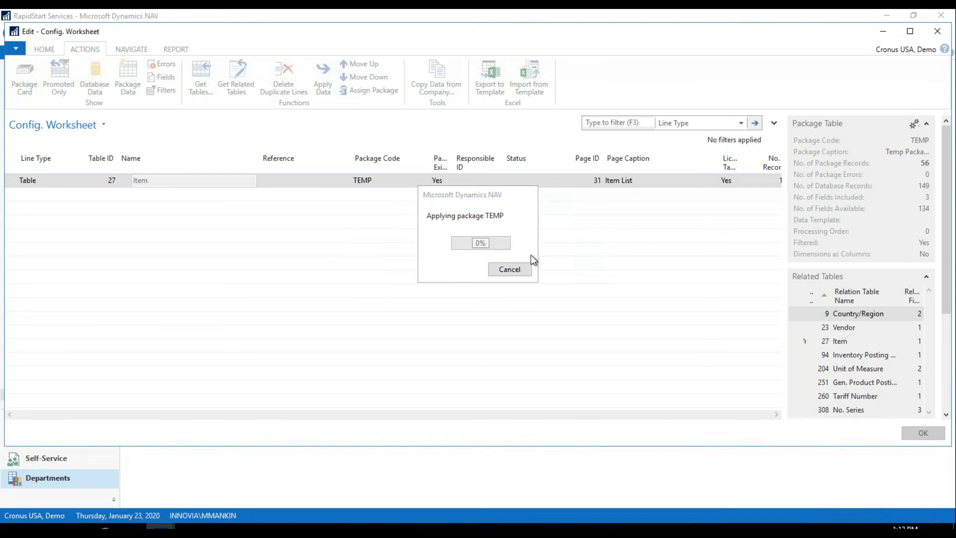
left_click(531, 256)
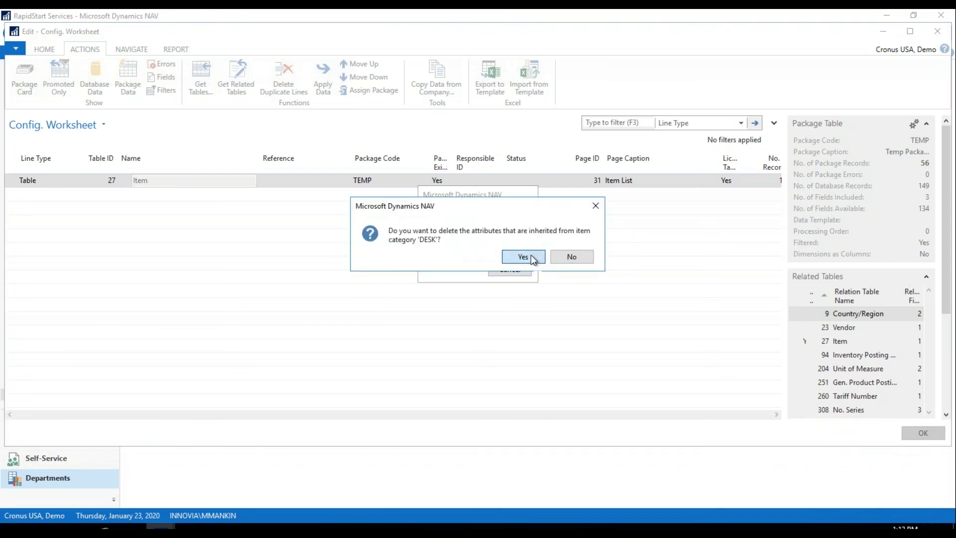
left_click(531, 256)
left_click(531, 256)
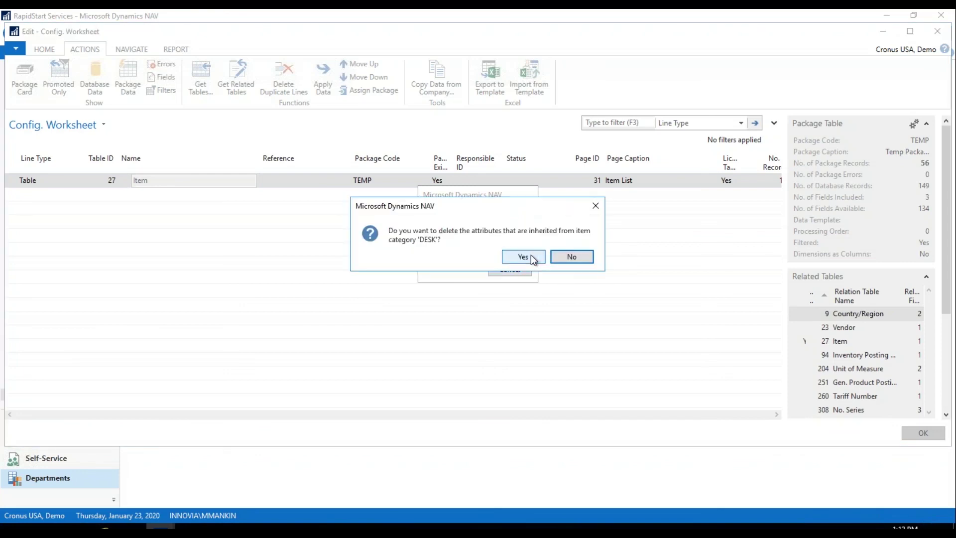
left_click(531, 256)
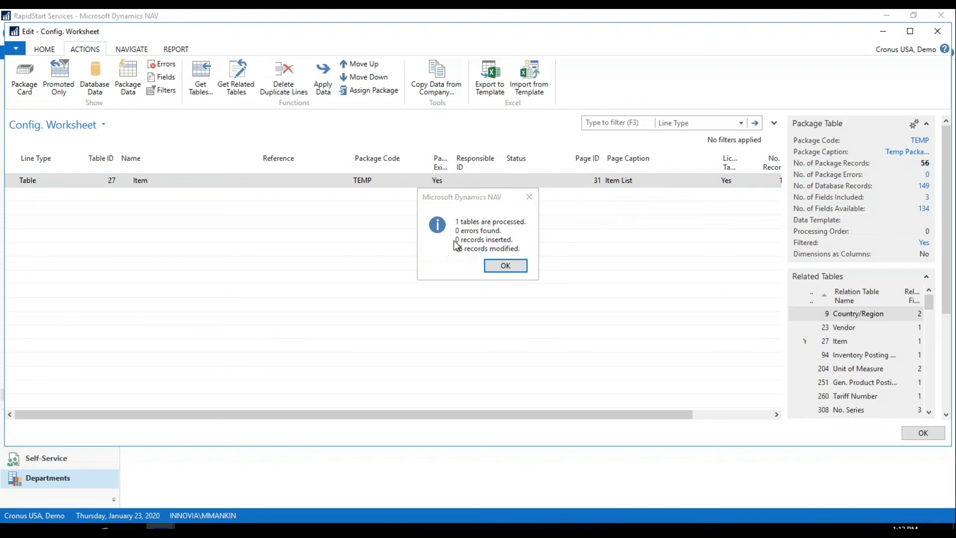
left_click(516, 267)
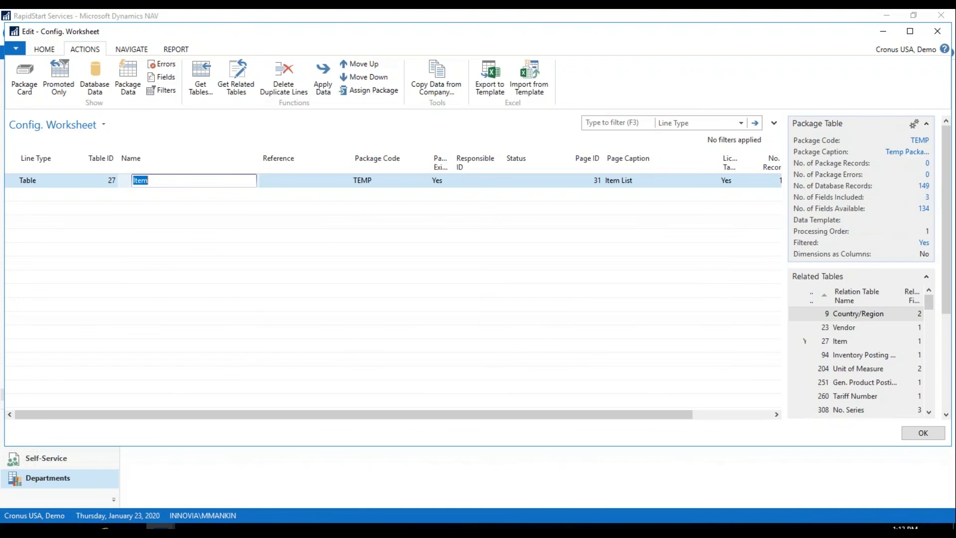
Search for items, open the Items list, and check the item category codes from item 80001 down through 8920-W.
left_click(890, 38)
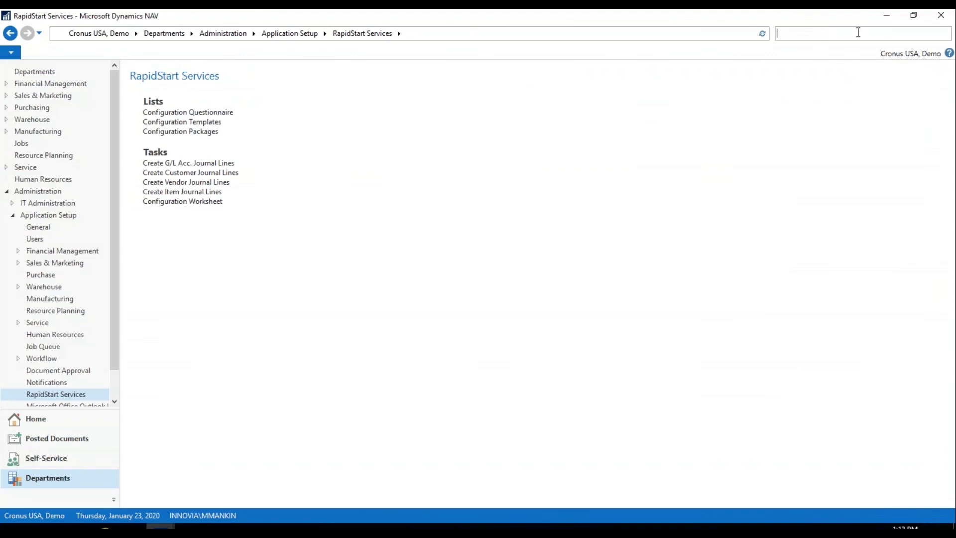
type("items")
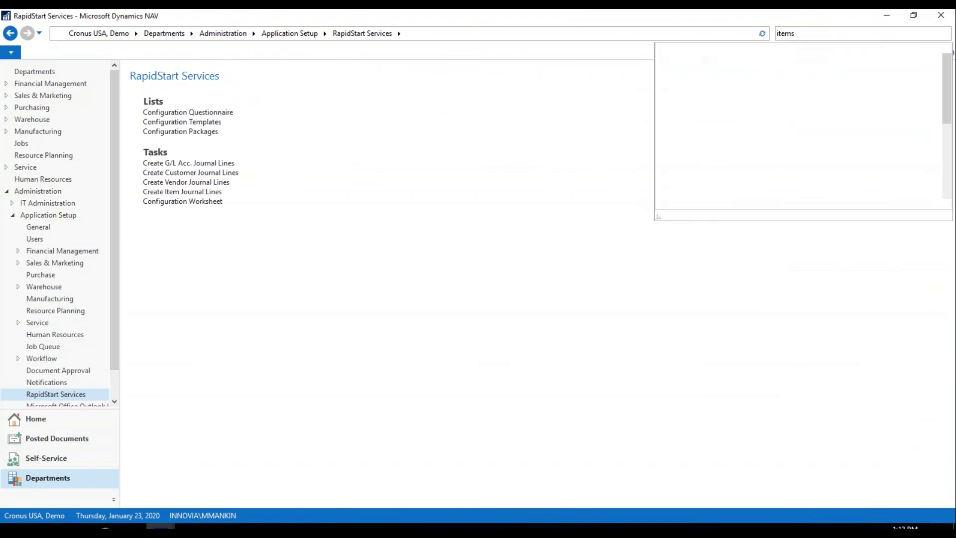
left_click(684, 52)
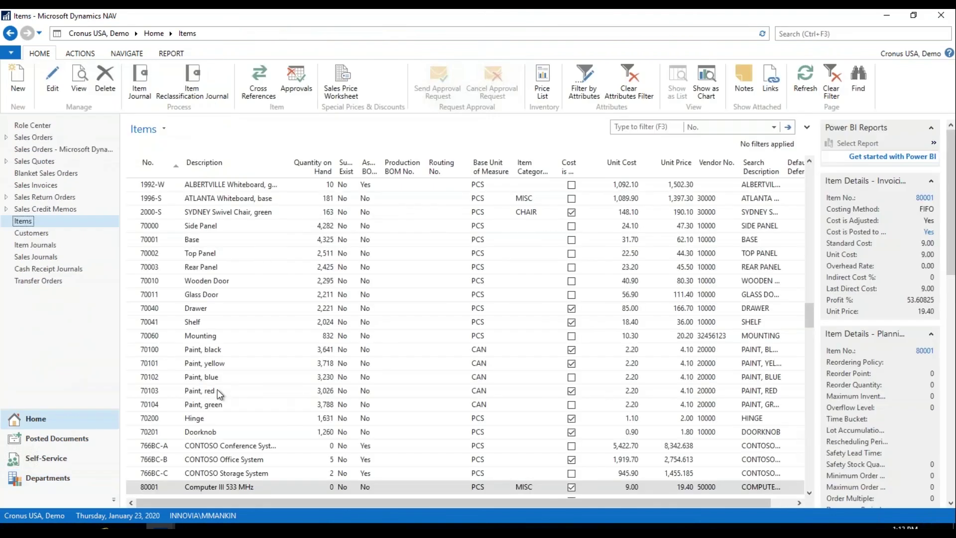
scroll(326, 393, "down", 2)
scroll(329, 394, "down", 1)
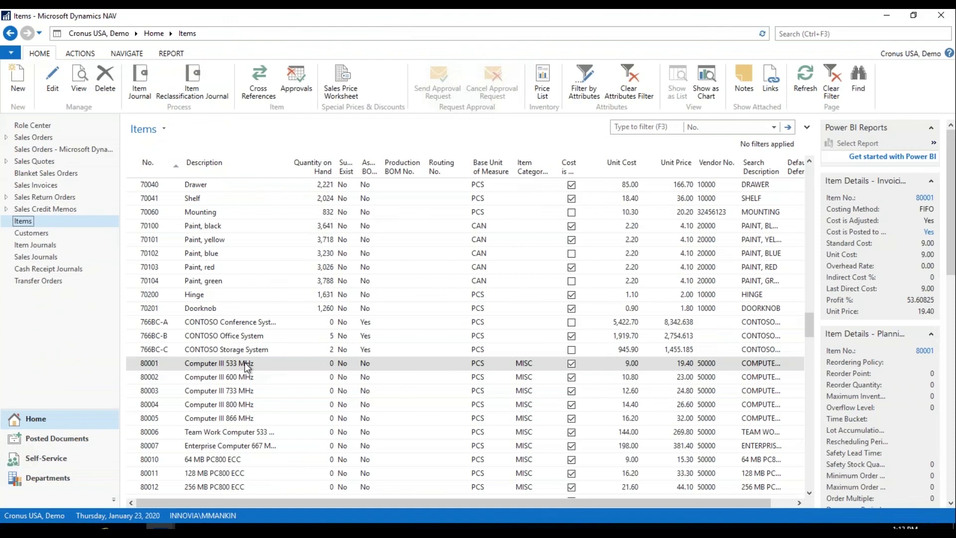
scroll(319, 388, "down", 5)
scroll(321, 389, "down", 7)
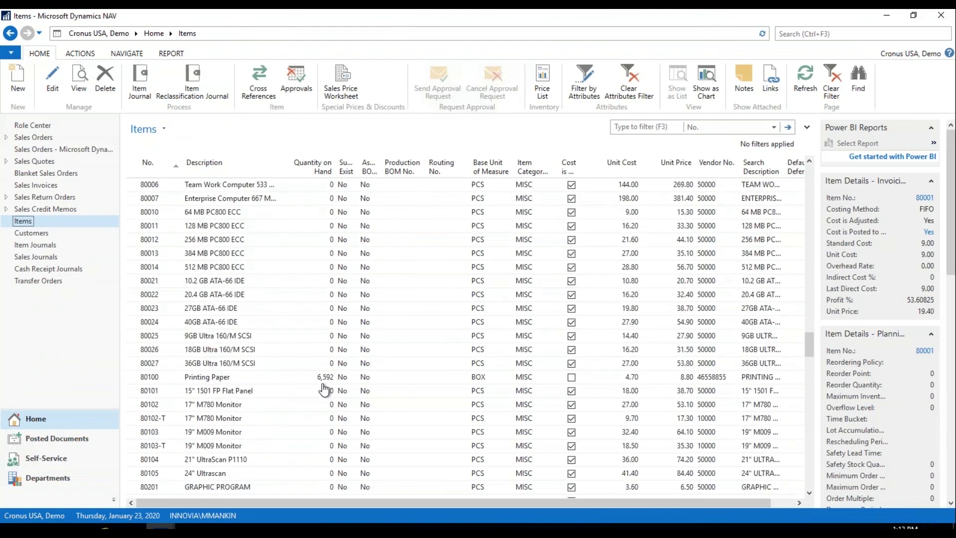
scroll(326, 386, "down", 5)
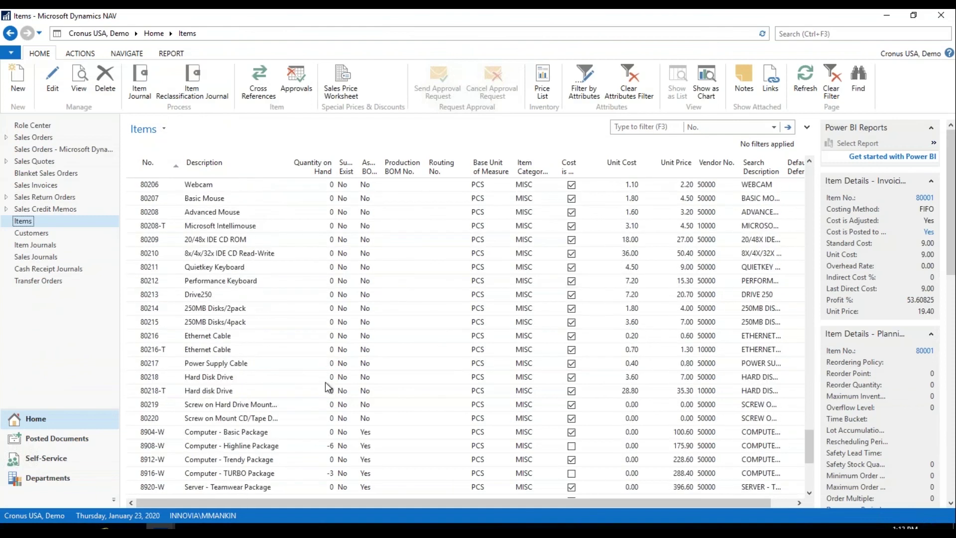